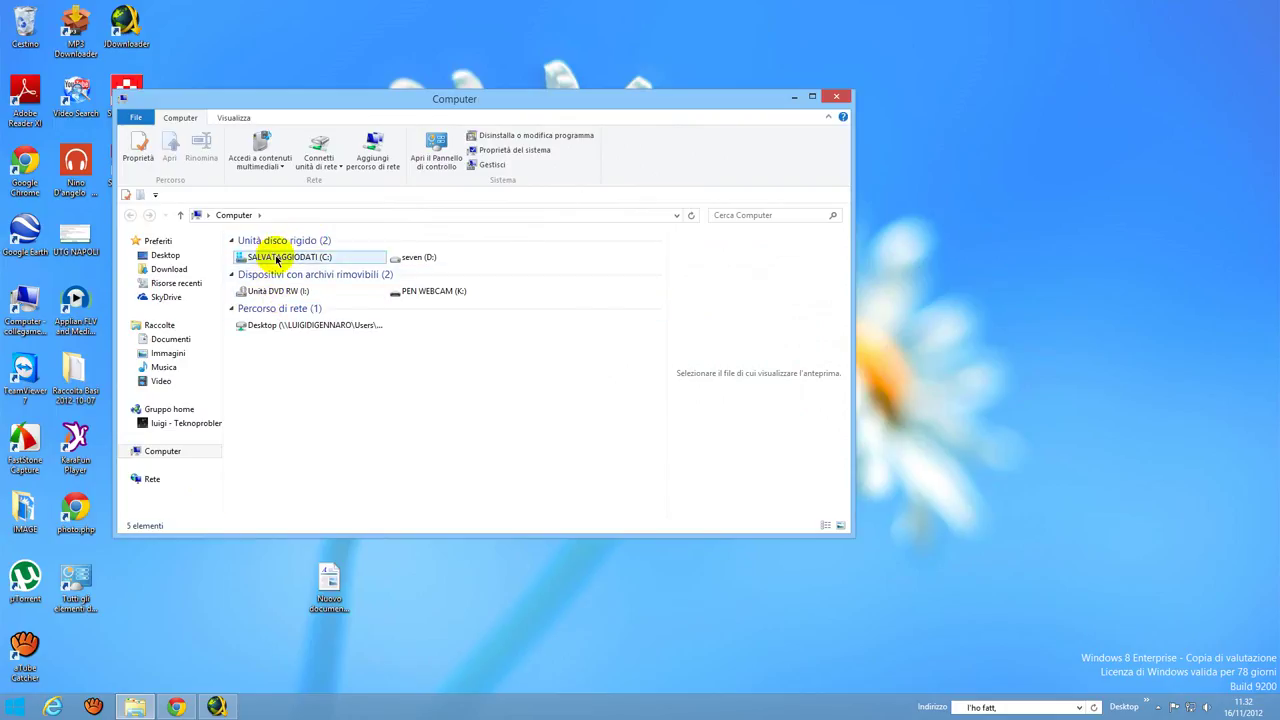
- Open the Download folder of the personal user profile under Utenti on the seven (D:) drive
left_click(424, 258)
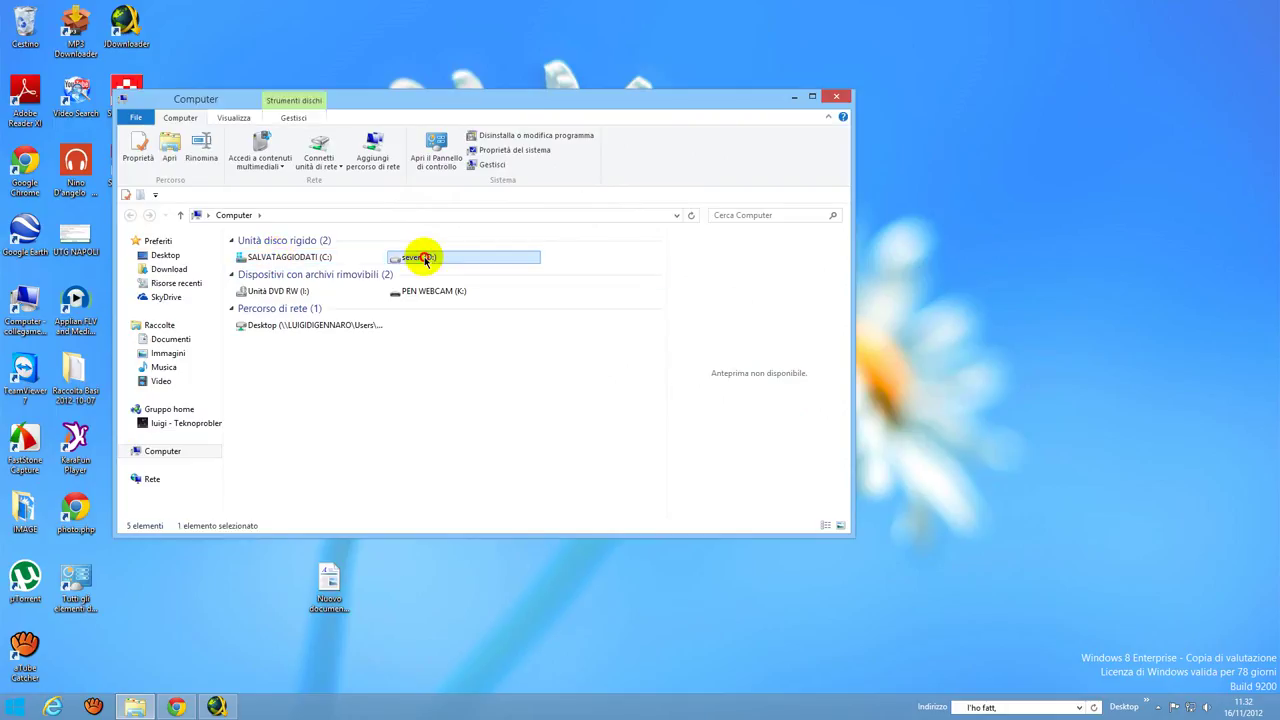
double_click(424, 258)
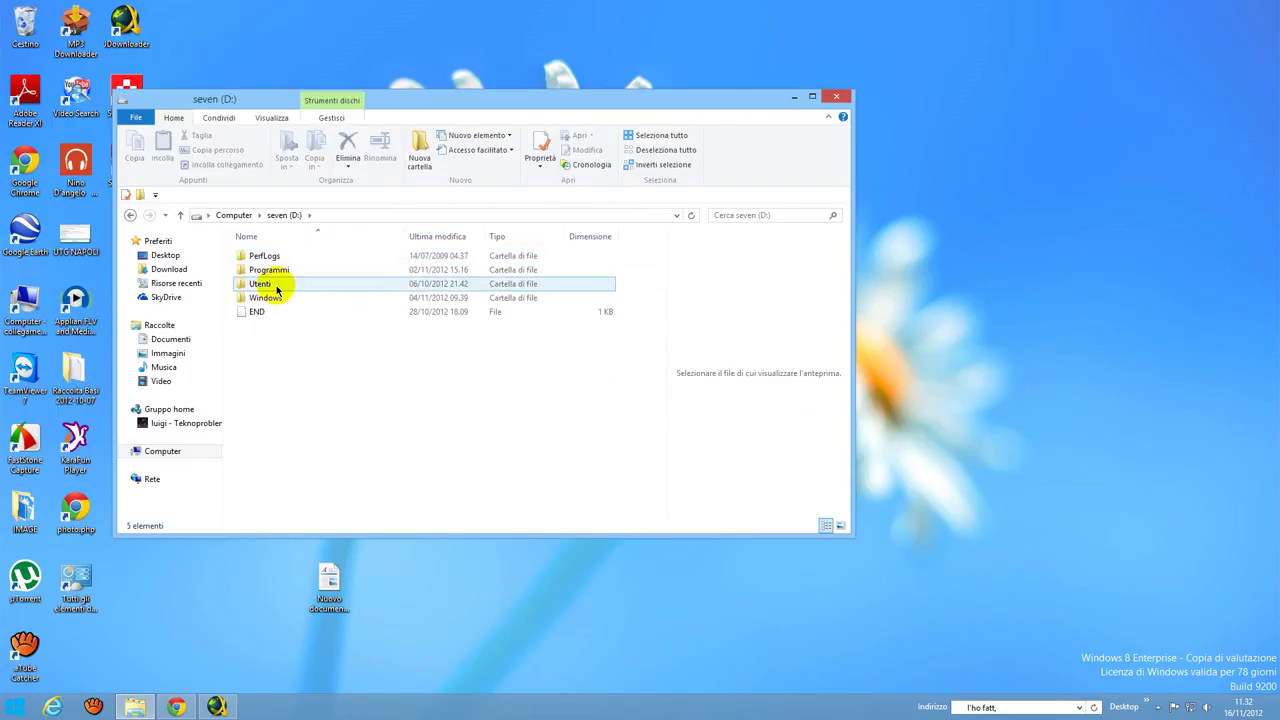
double_click(262, 284)
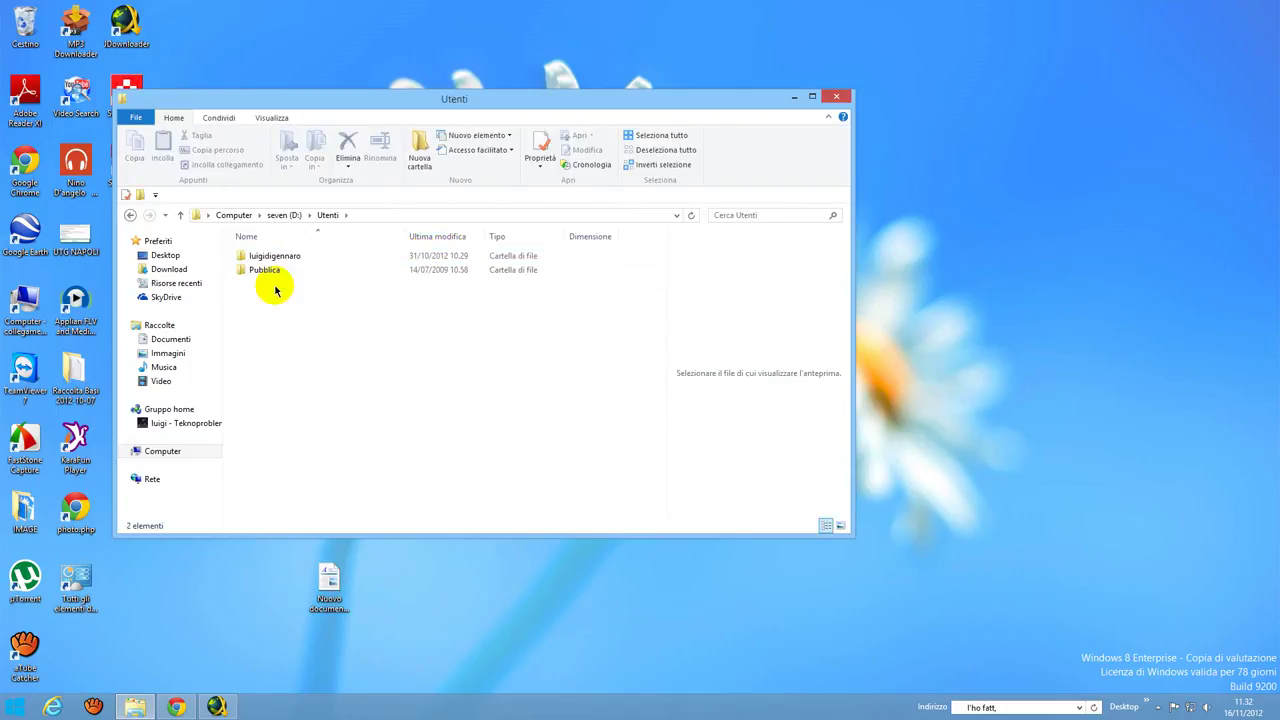
left_click(275, 256)
double_click(275, 256)
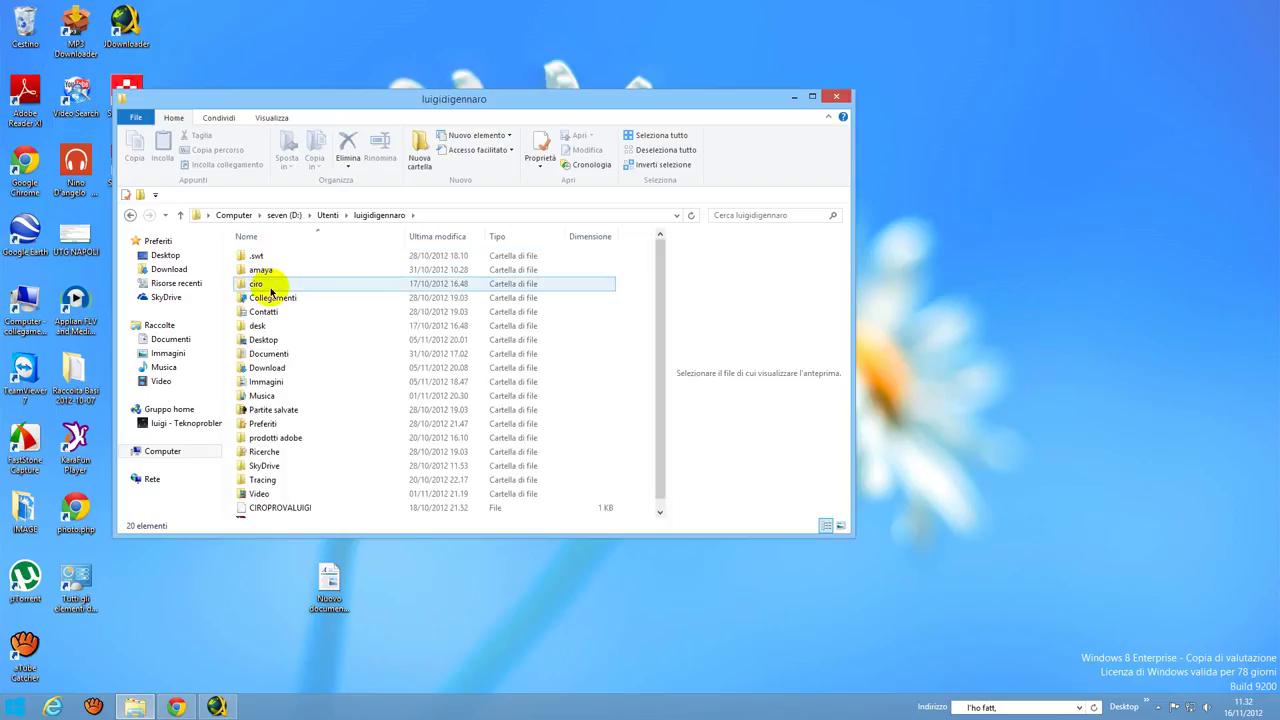
double_click(264, 368)
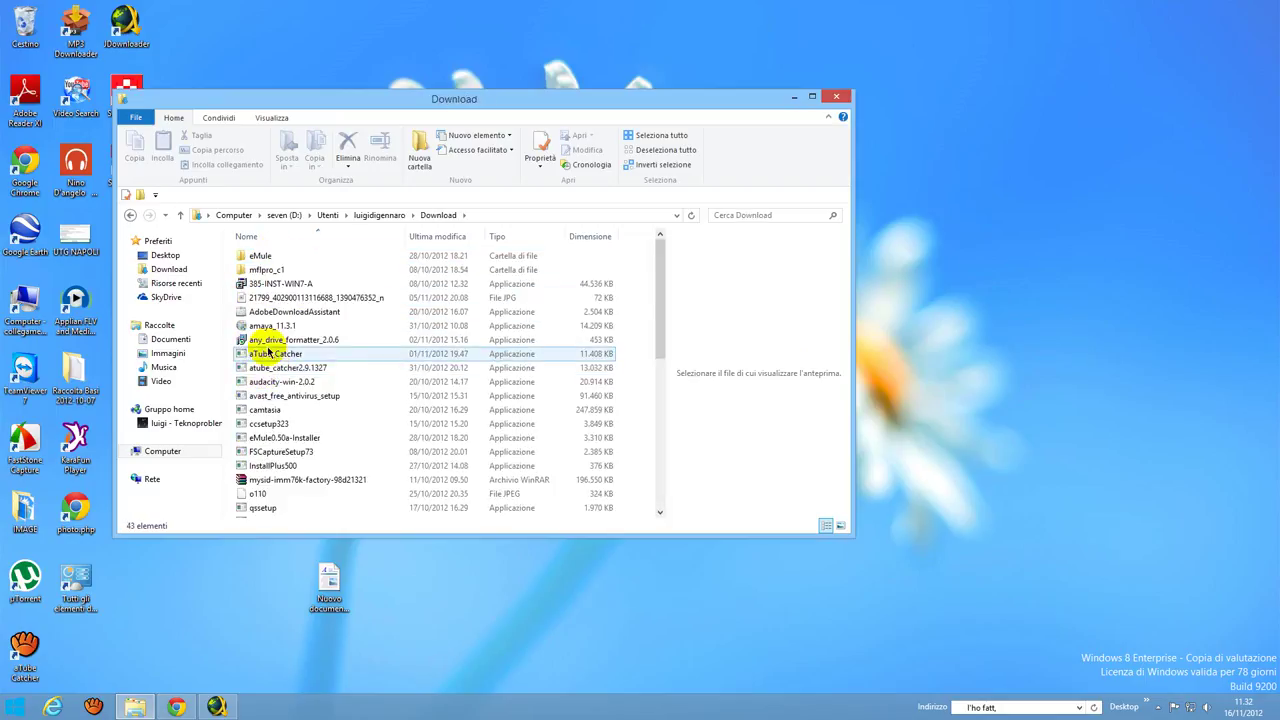
- Look through the files in the Download folder from start to end and back
left_click(310, 383)
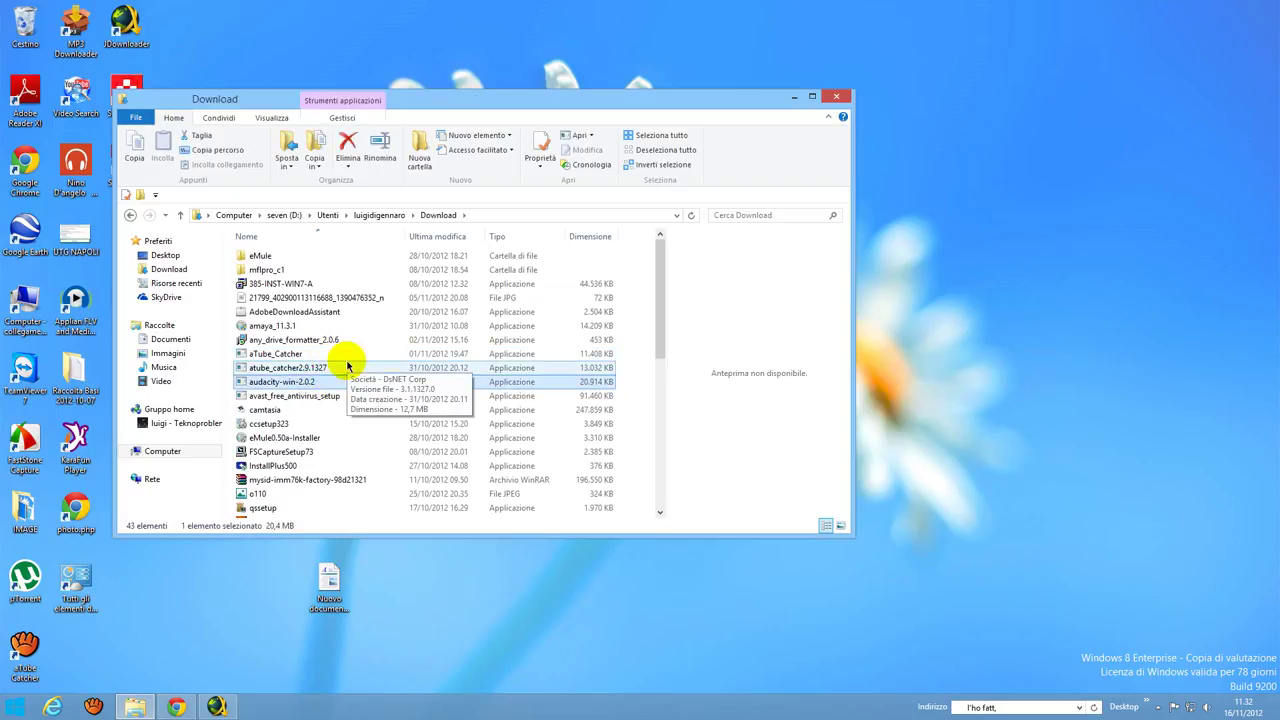
scroll(348, 366, "down", 2)
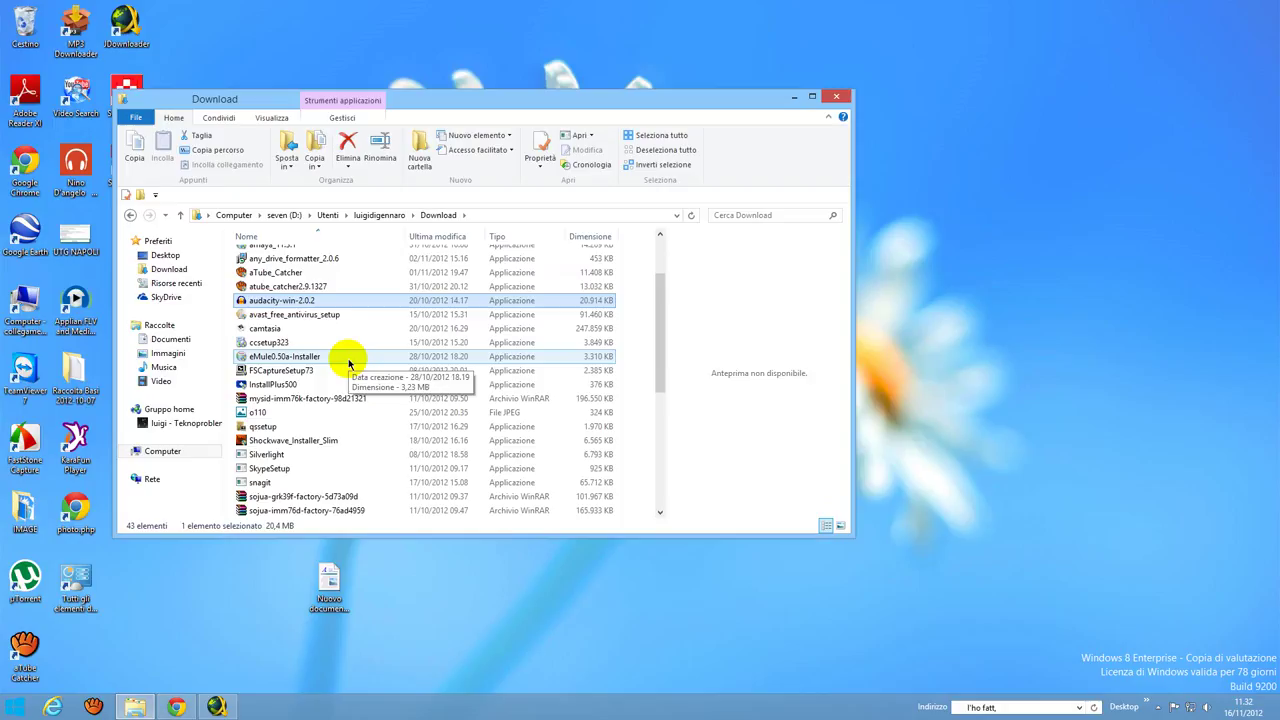
scroll(349, 364, "down", 2)
scroll(349, 364, "down", 3)
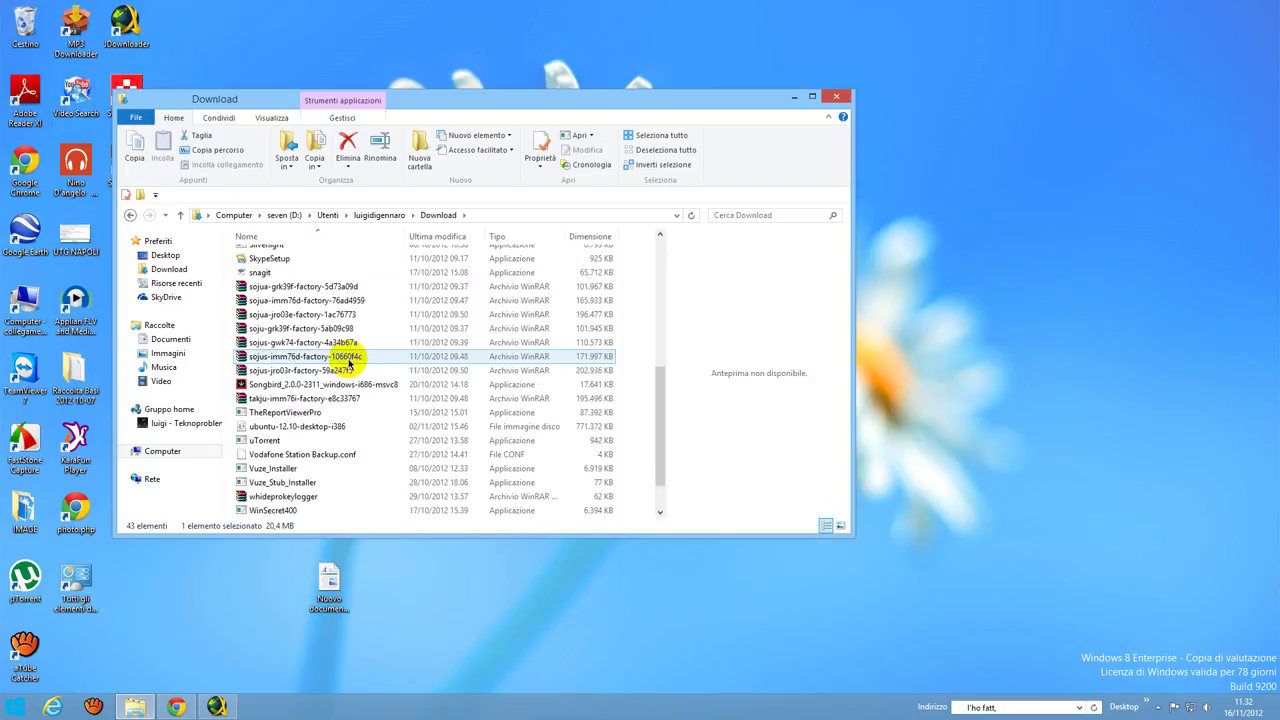
scroll(349, 364, "down", 1)
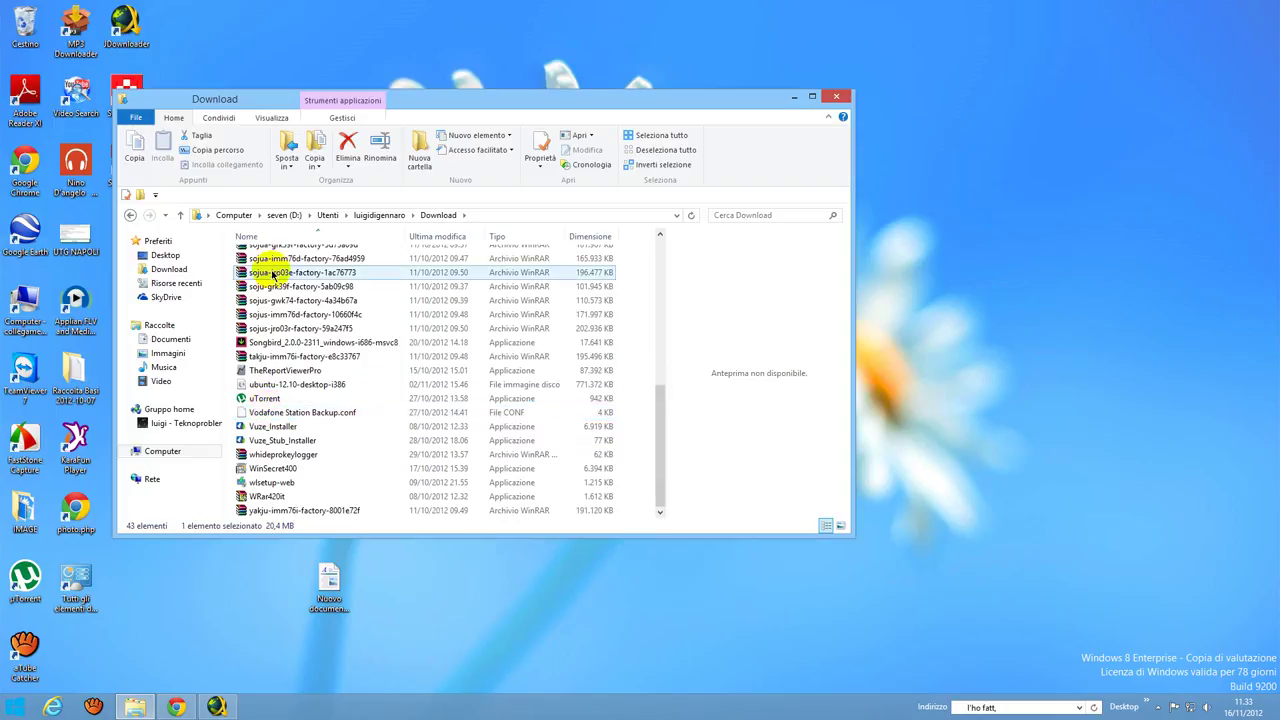
scroll(270, 272, "up", 4)
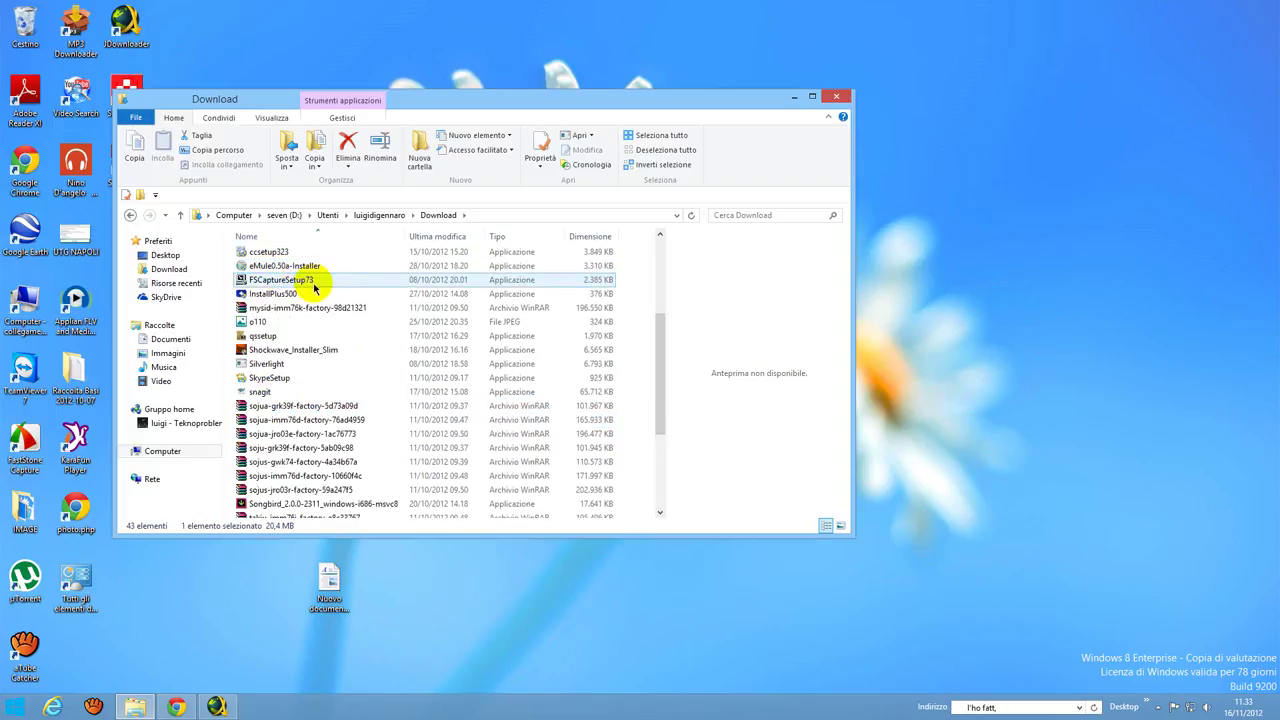
scroll(297, 289, "up", 4)
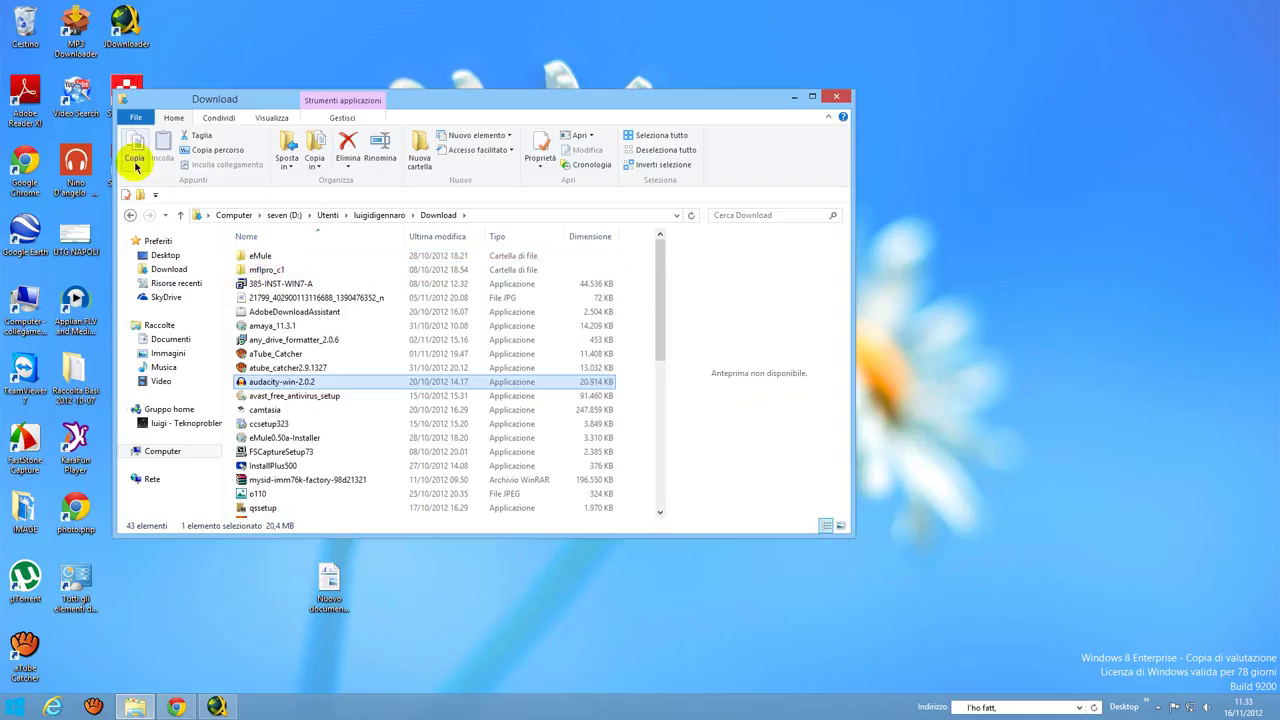
- Open the Desktop folder of the same user profile and delete the Windows_Rapporto compatibilità file to the recycle bin
left_click(130, 216)
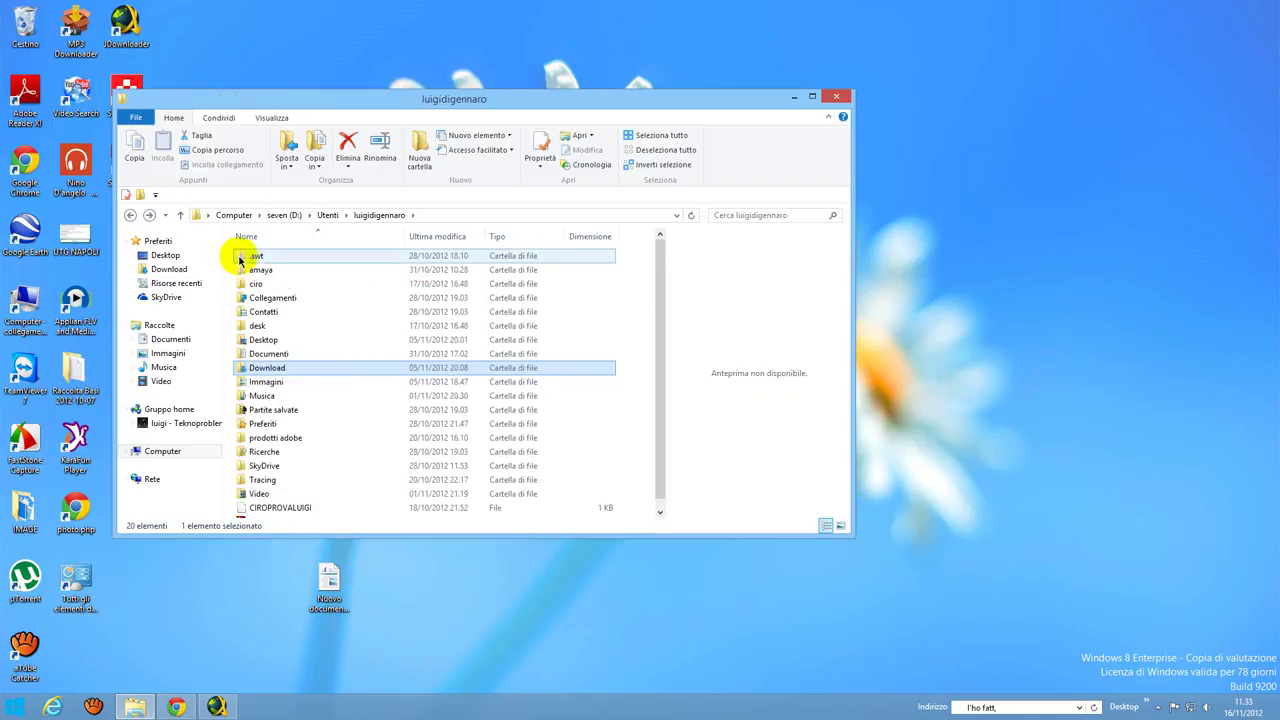
double_click(270, 340)
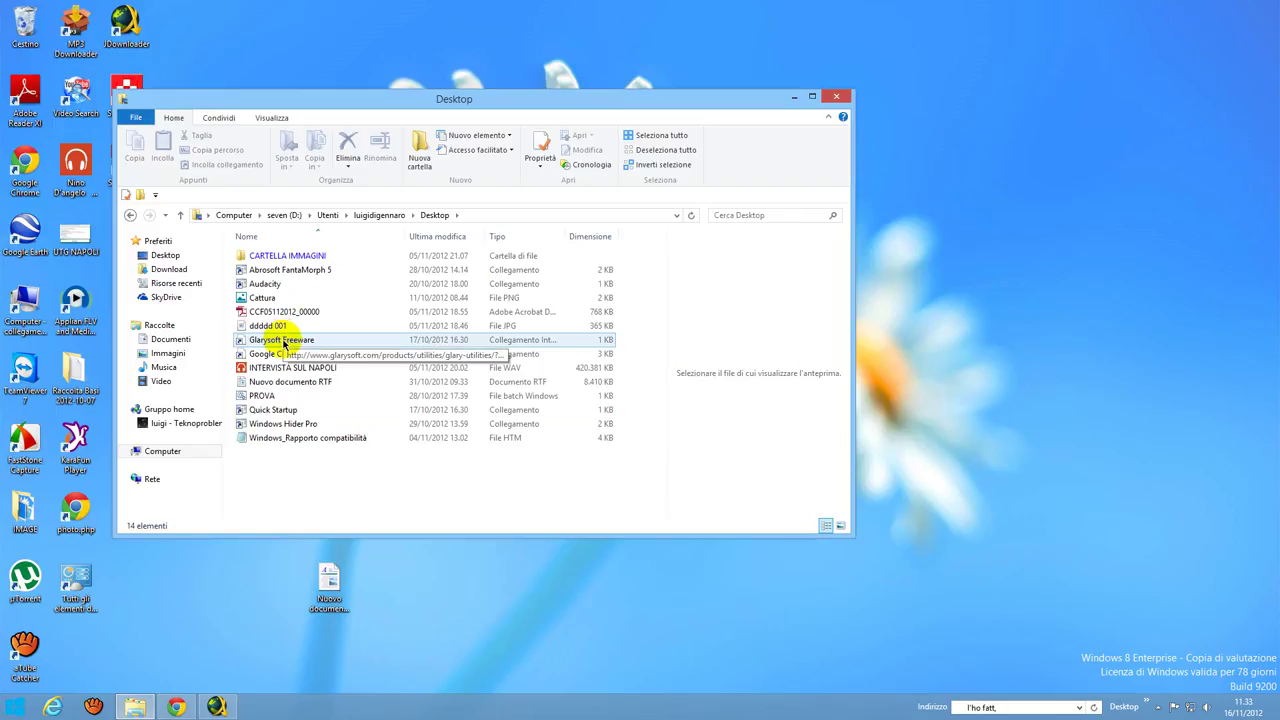
left_click(292, 440)
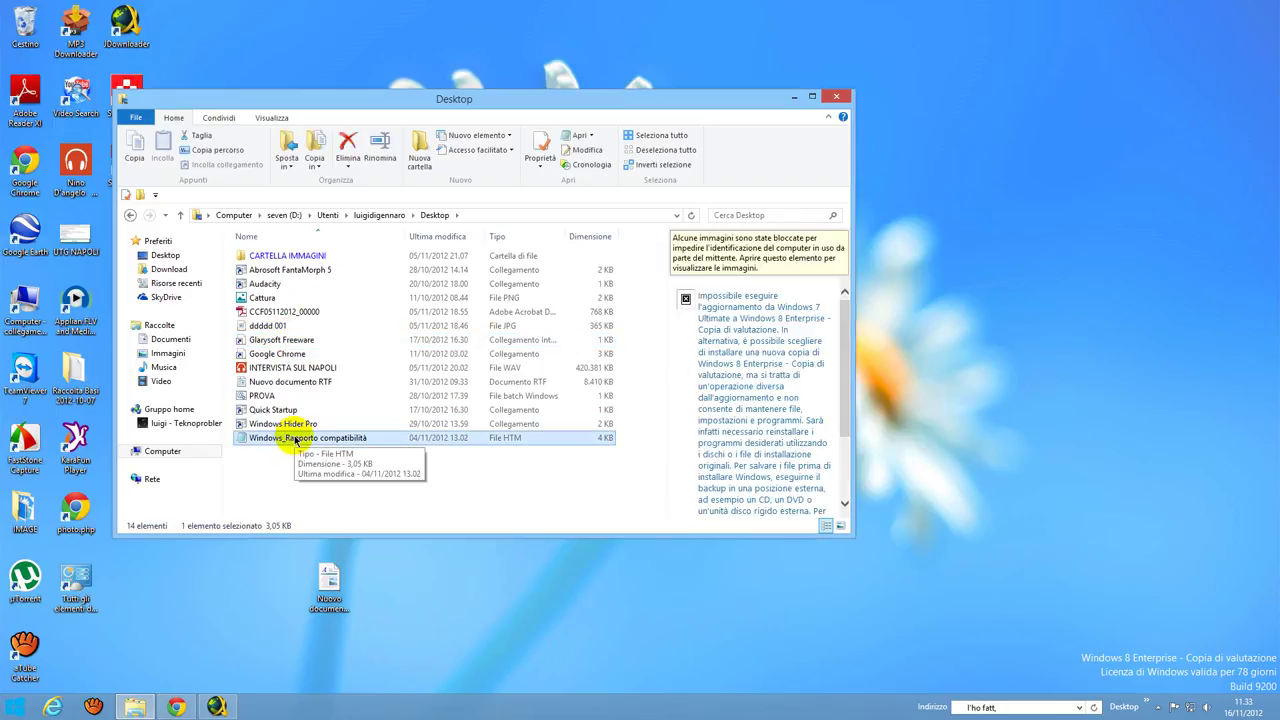
right_click(297, 440)
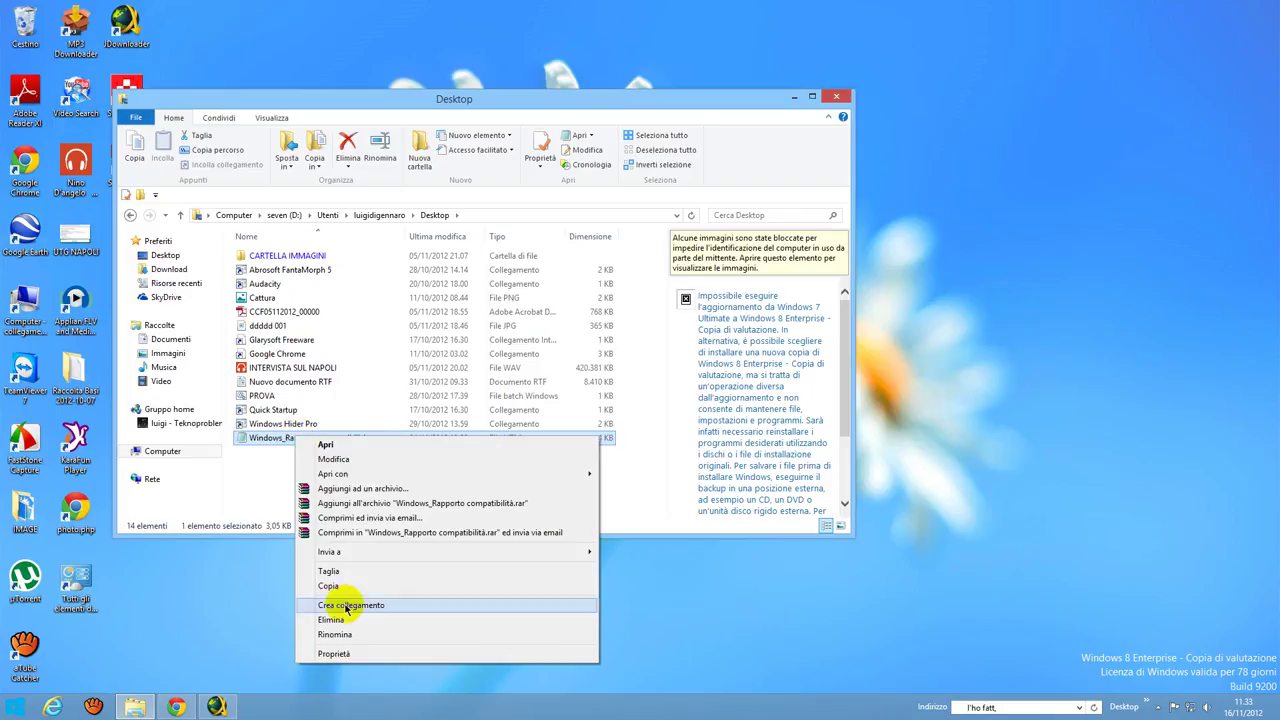
left_click(332, 620)
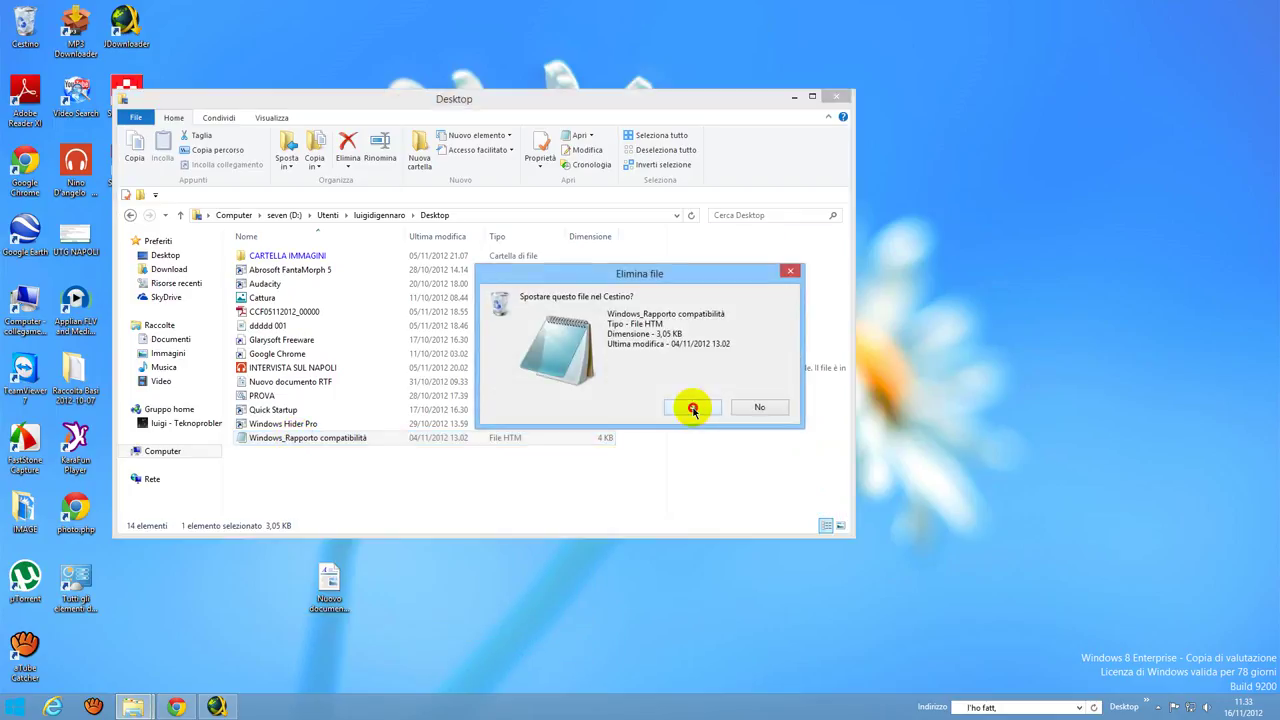
left_click(692, 410)
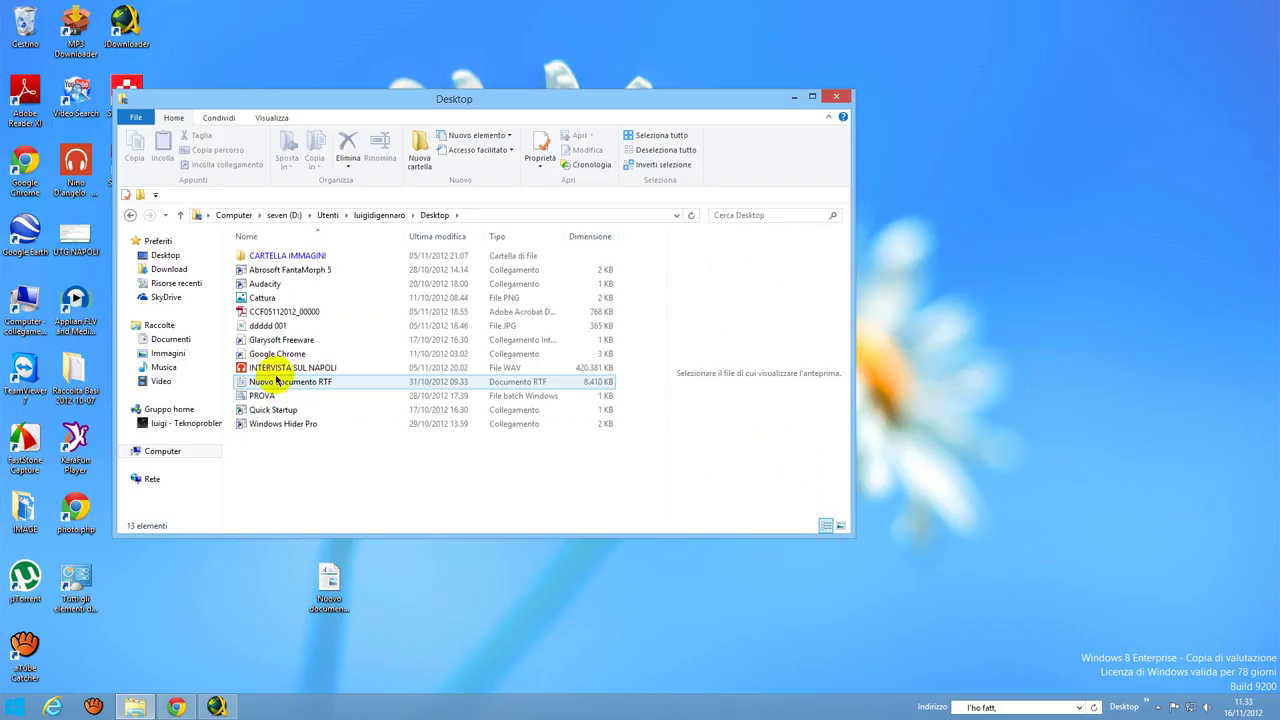
- View the Cattura image full screen, and close it to return to the Desktop folder
left_click(266, 299)
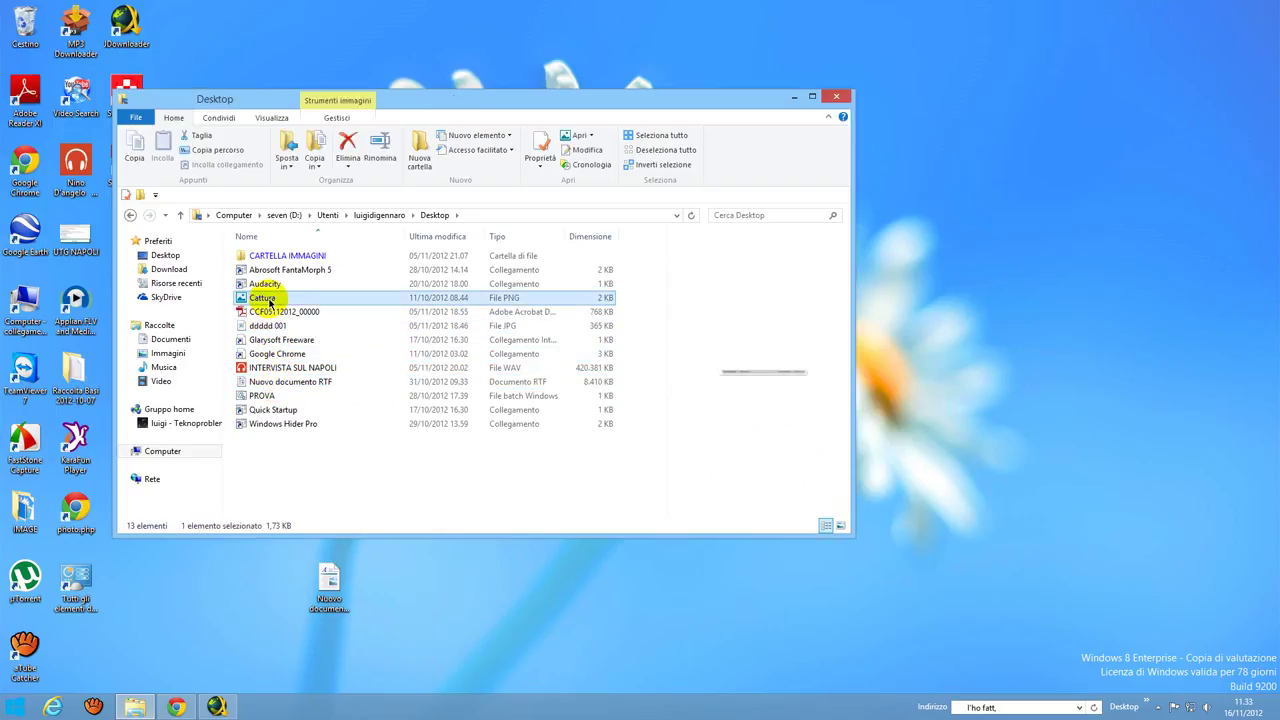
double_click(266, 298)
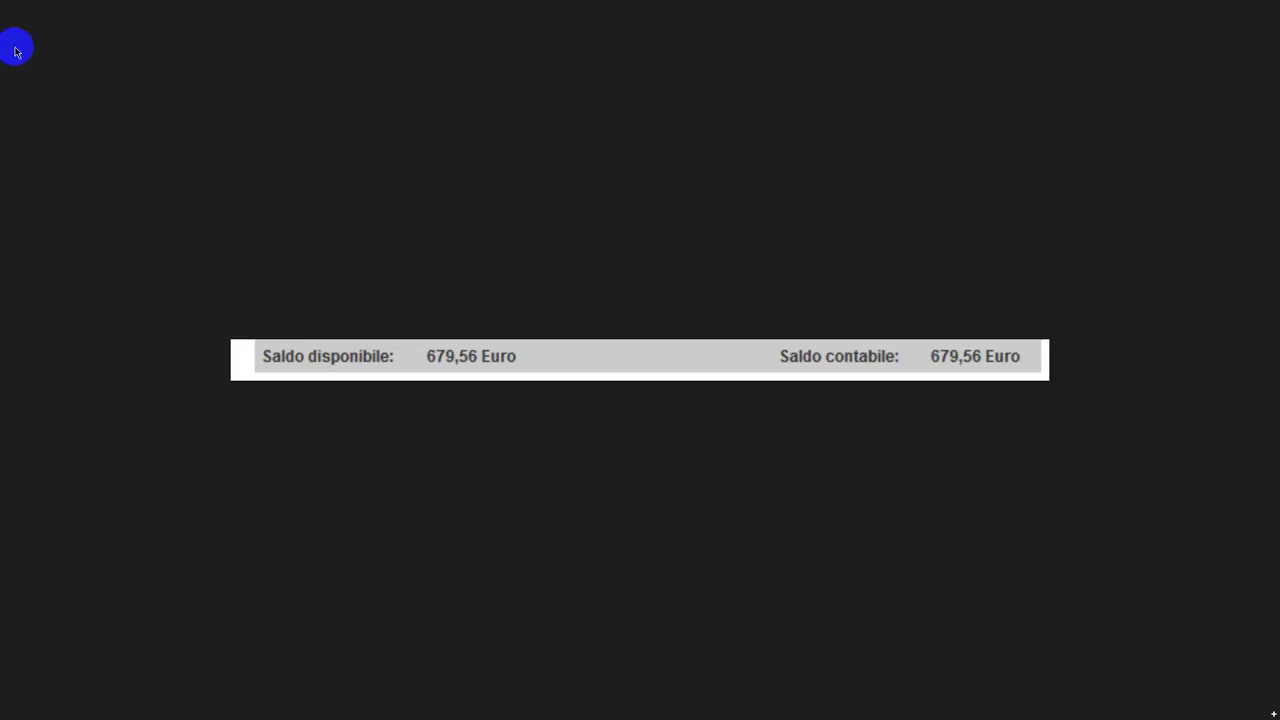
left_click(3, 5)
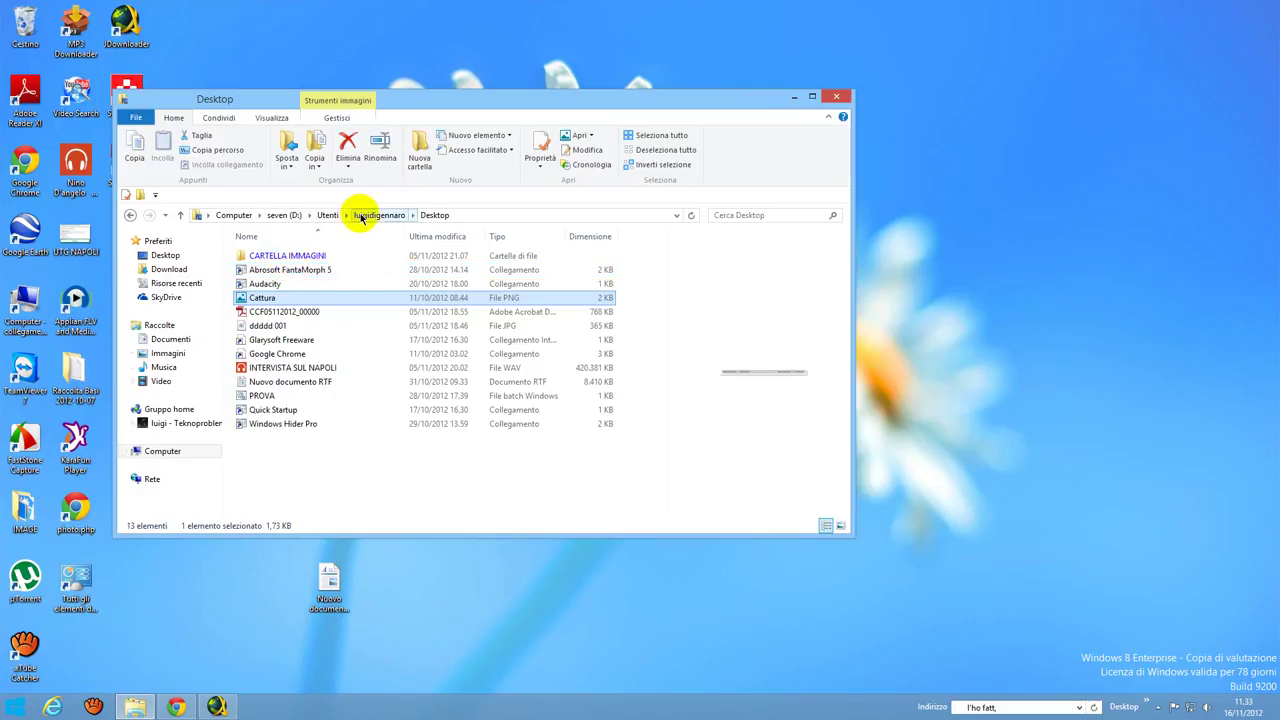
- Open CARTELLA IMMAGINI, preview the picture 2012-11-04_210816, and open the BELLE FOTO subfolder
double_click(276, 256)
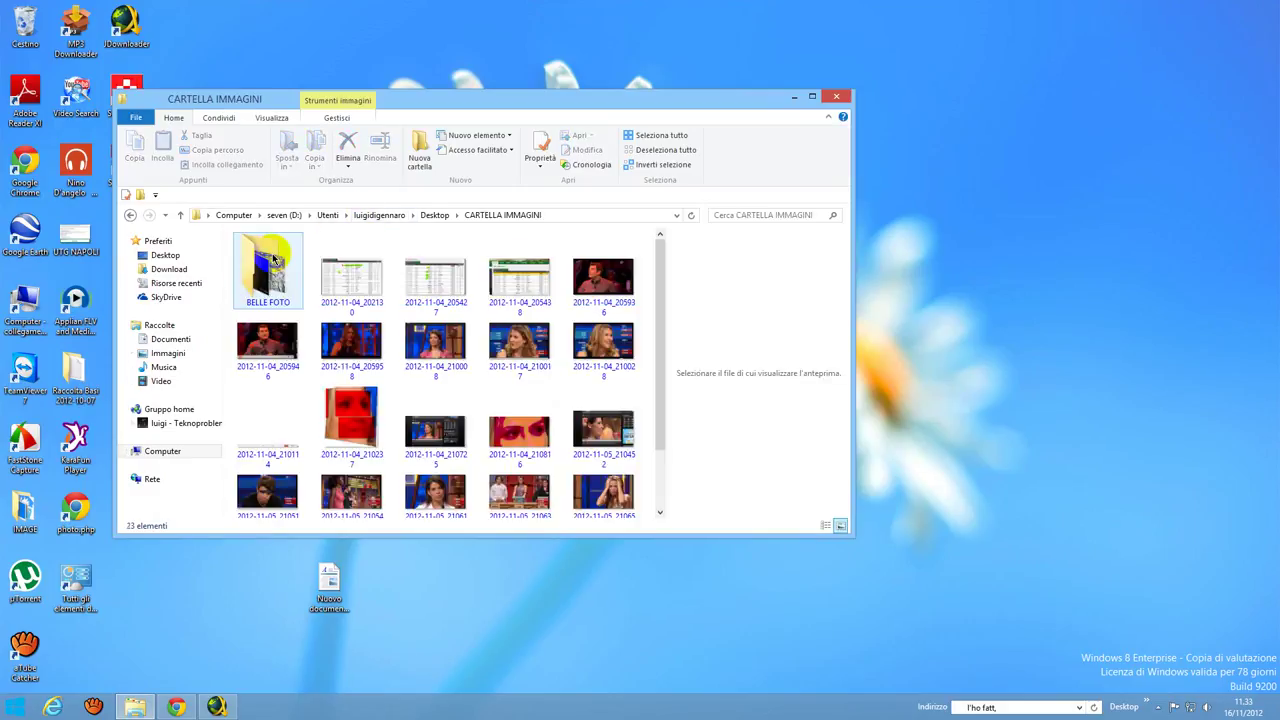
left_click(515, 425)
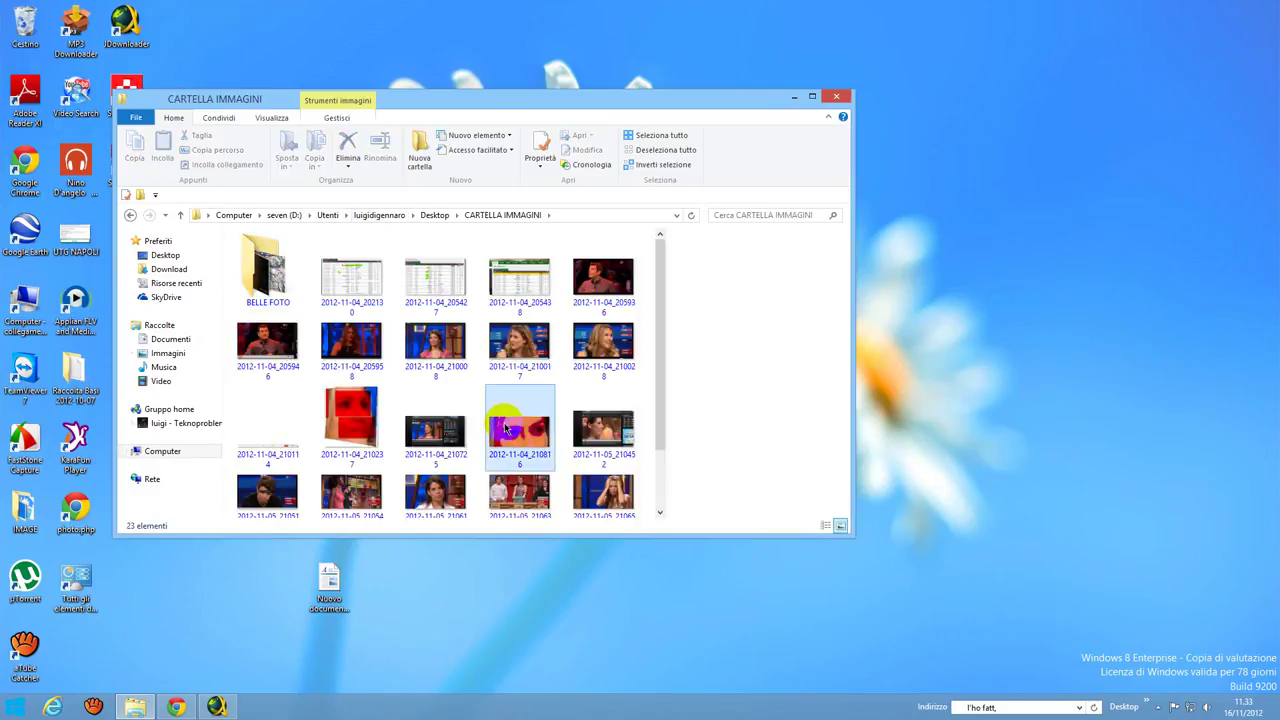
scroll(514, 422, "down", 1)
scroll(357, 374, "up", 2)
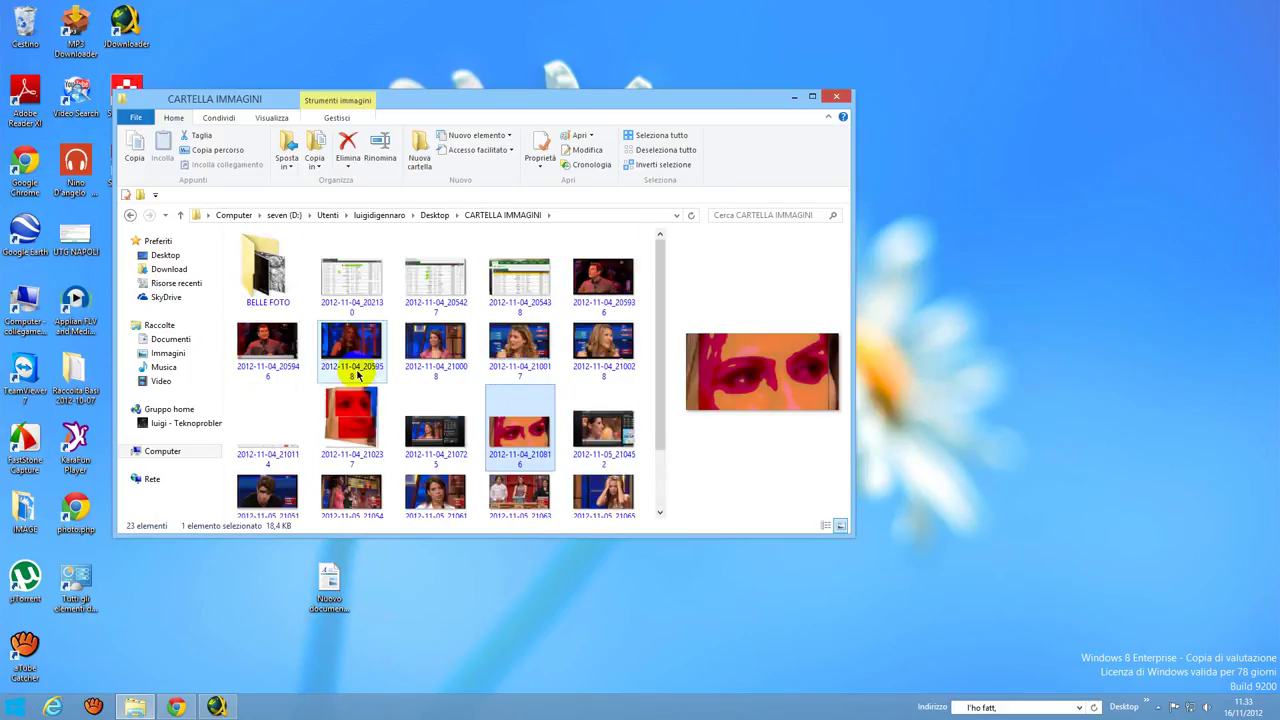
double_click(267, 278)
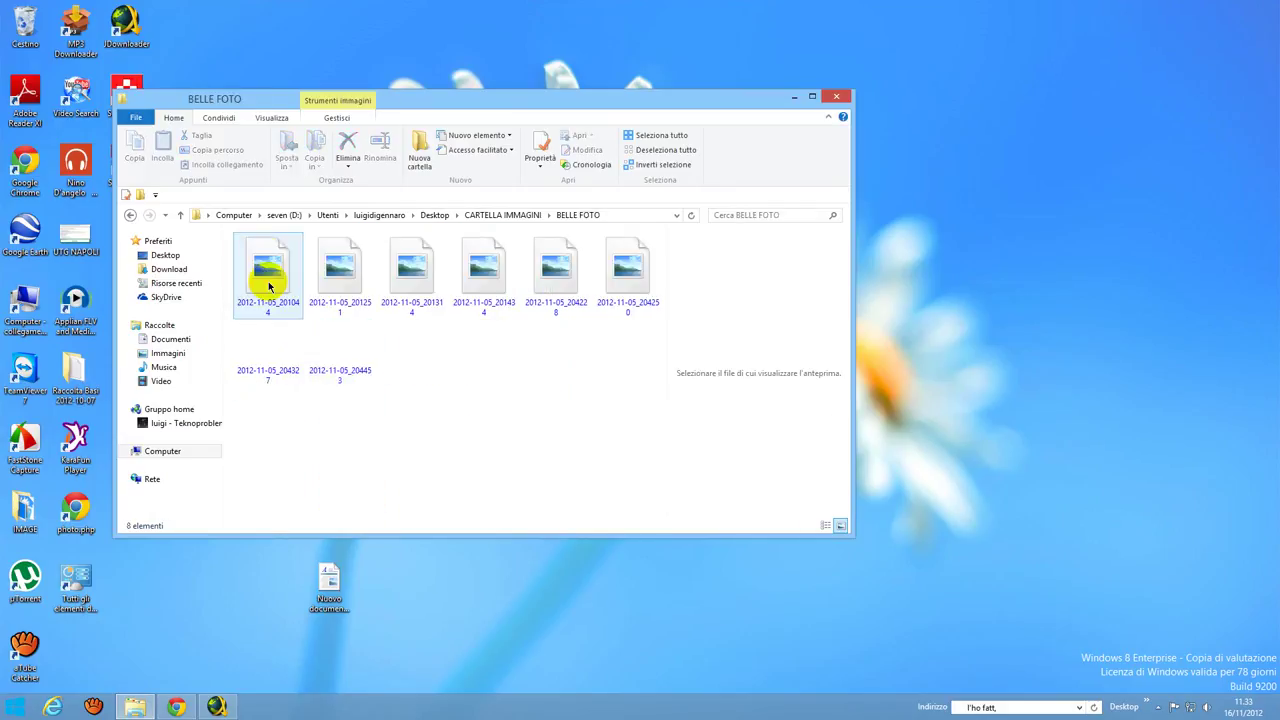
- Open the photo 2012-11-05_201044 in Paint
left_click(268, 287)
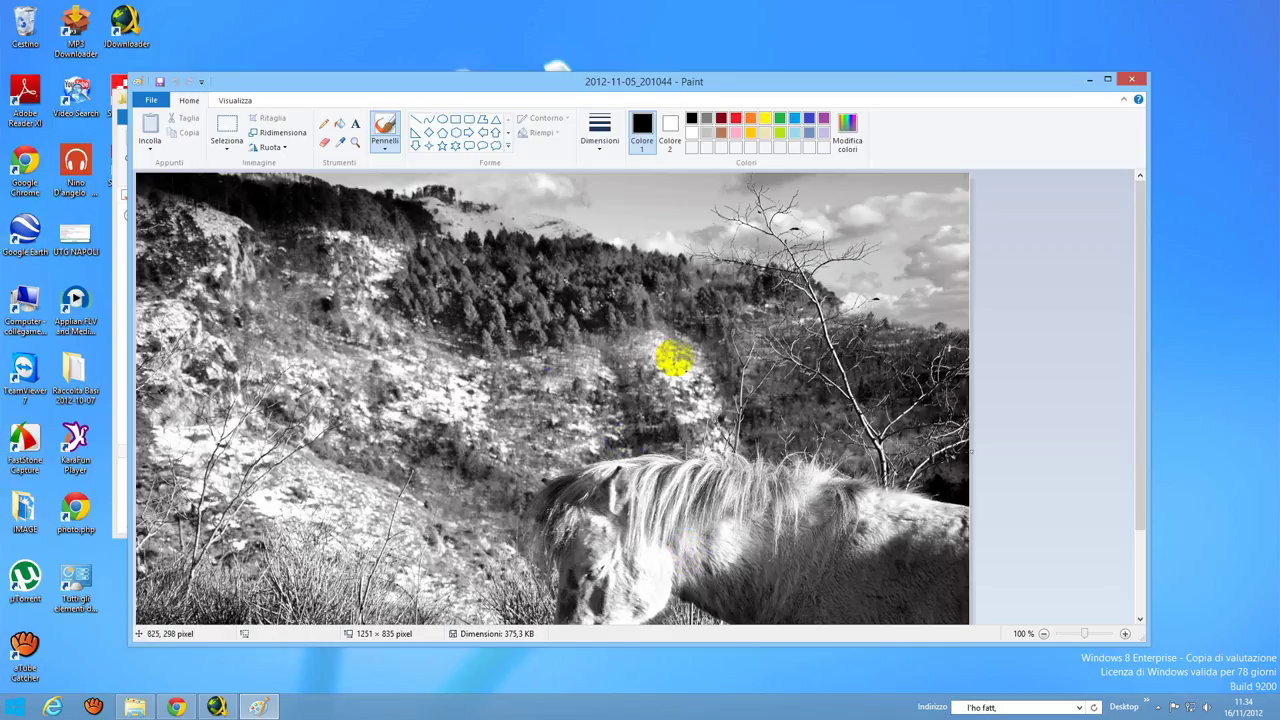
left_click(756, 452)
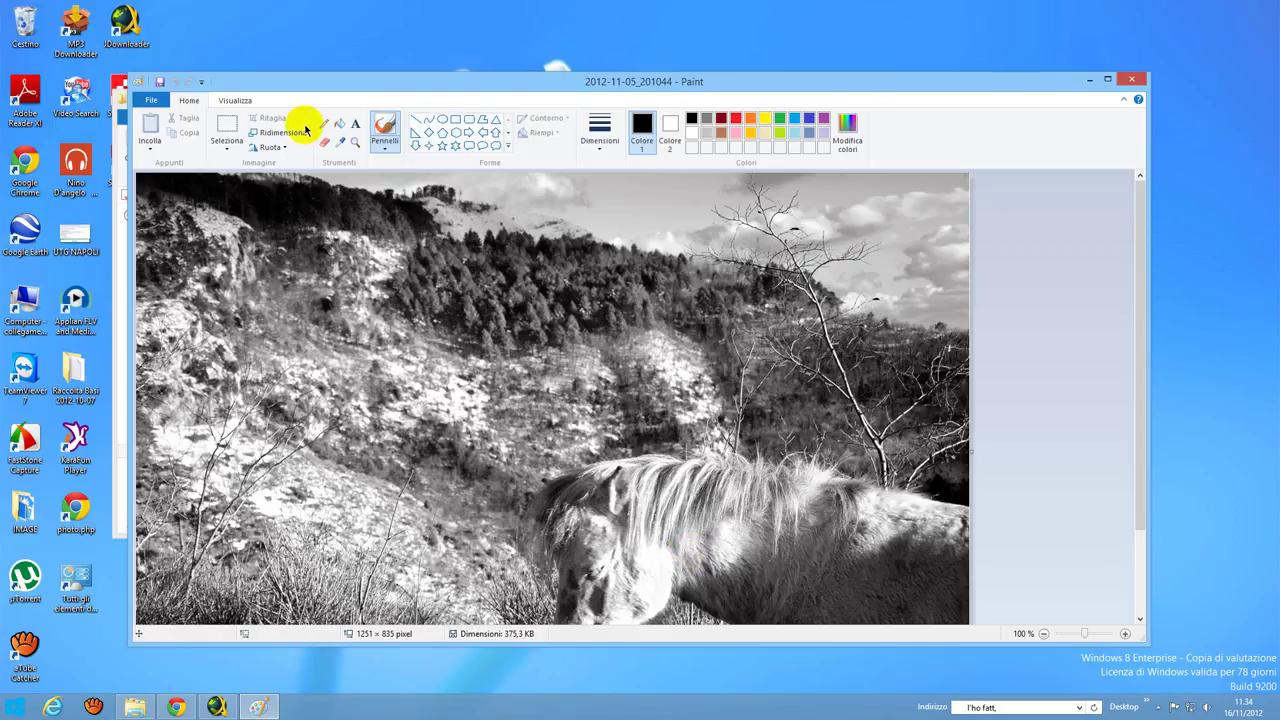
left_click(766, 278)
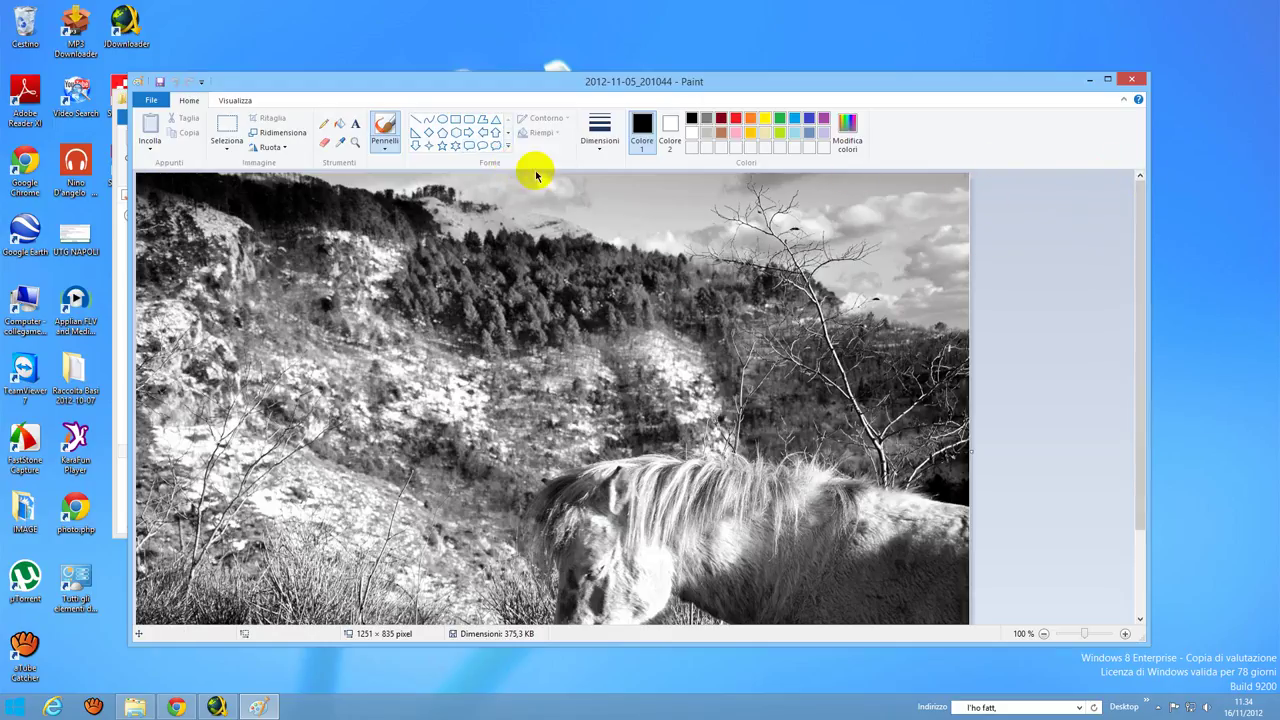
- Draw three black five-point star outlines over the photo, about 506 × 472, 74 × 27 and 988 × 493 pixels
left_click(443, 146)
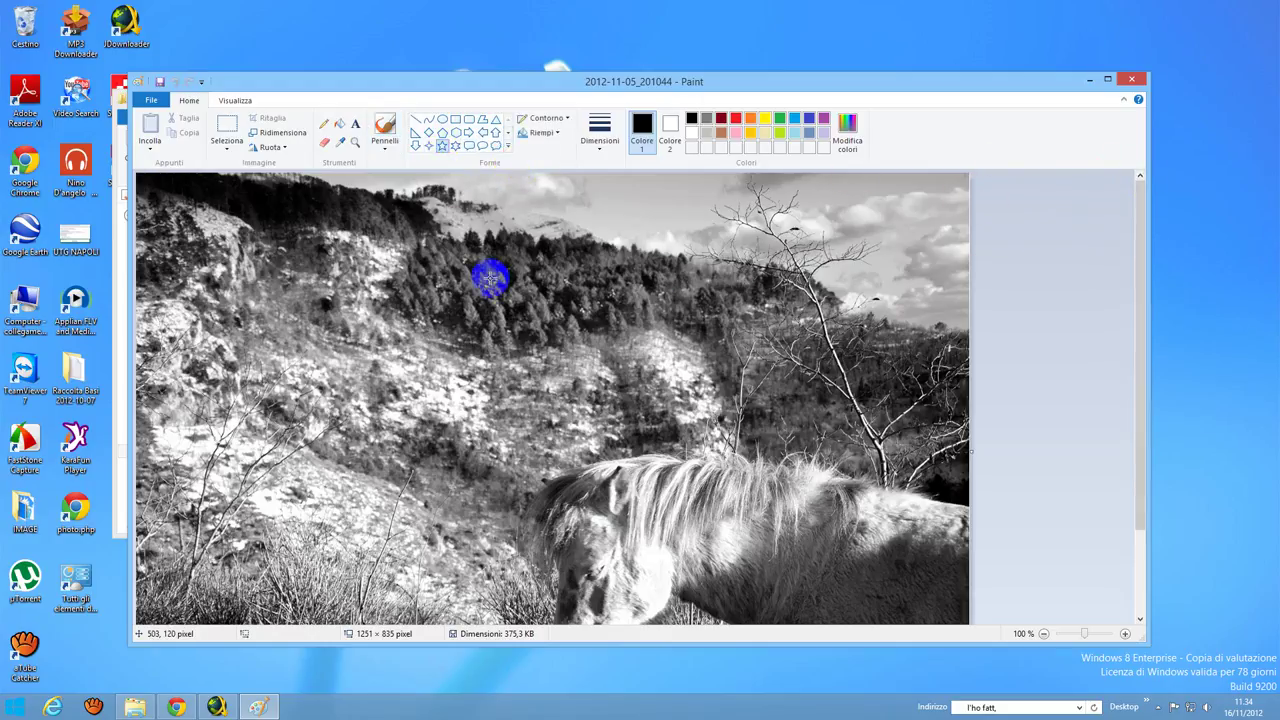
mouse_move(477, 257)
left_mouse_down()
mouse_move(656, 444)
mouse_move(818, 572)
left_mouse_up()
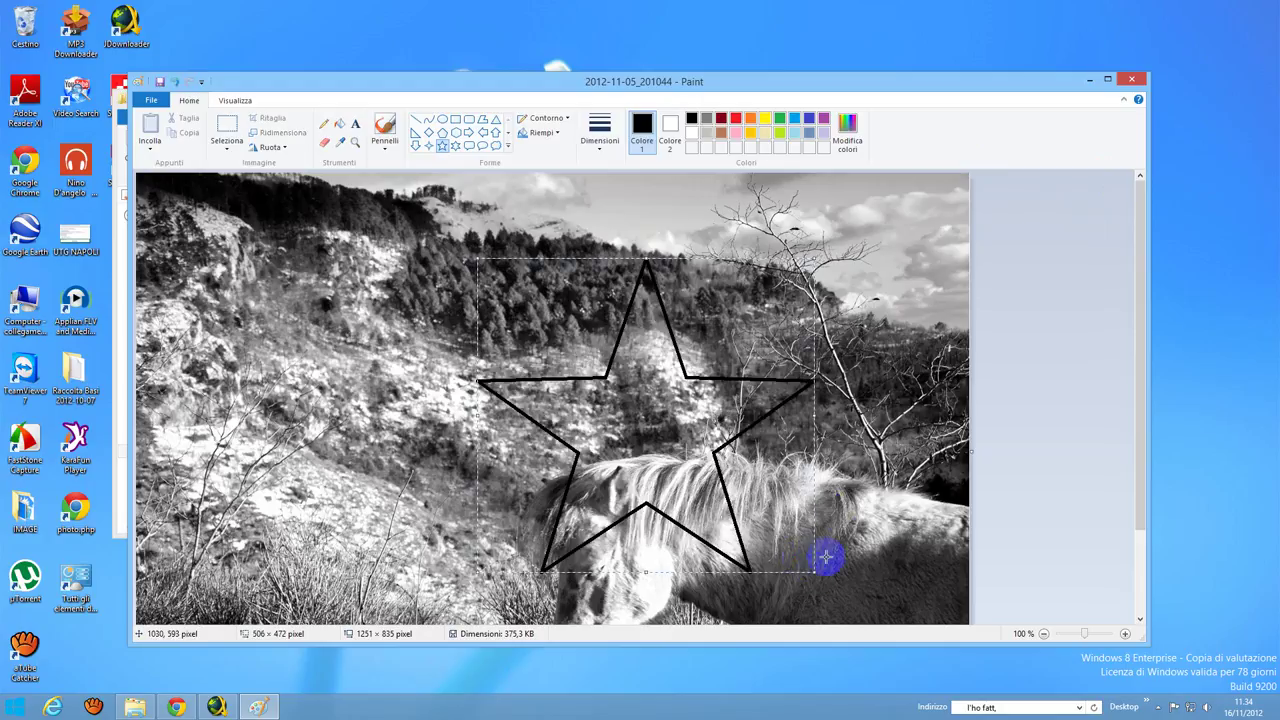
left_click(834, 474)
left_click_drag(673, 437, 626, 418)
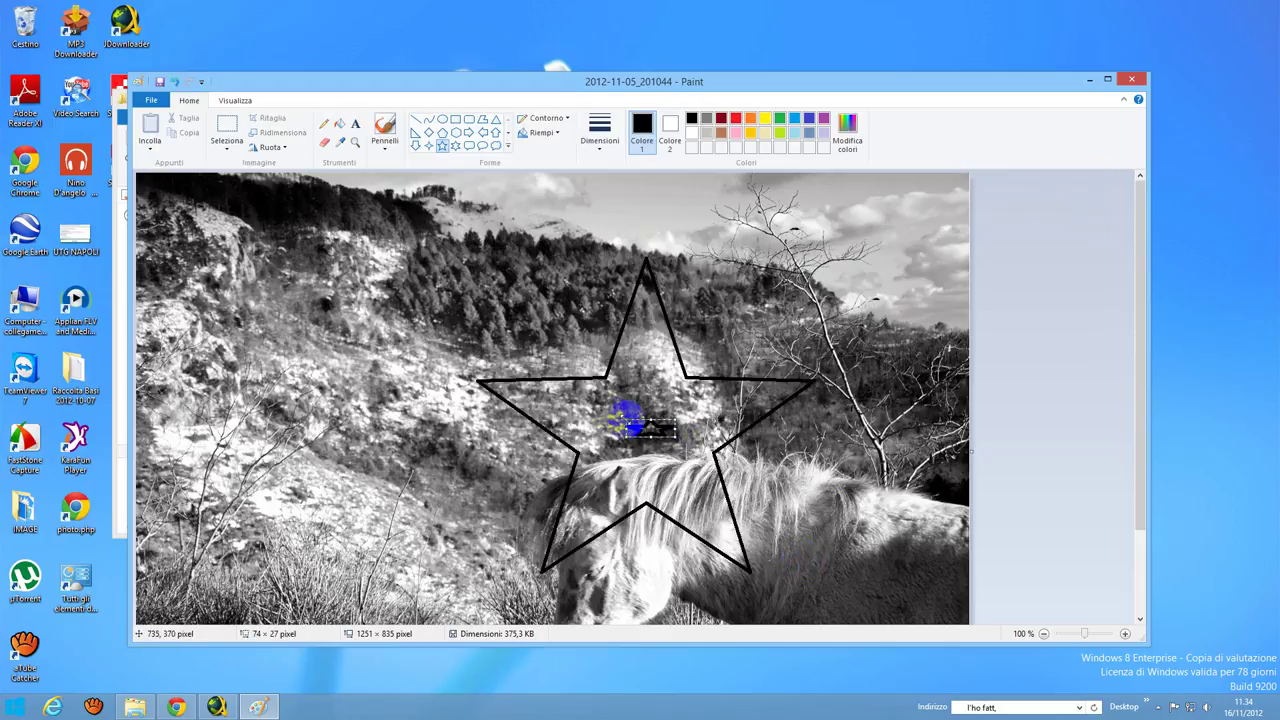
left_click(509, 340)
left_click_drag(316, 272, 977, 602)
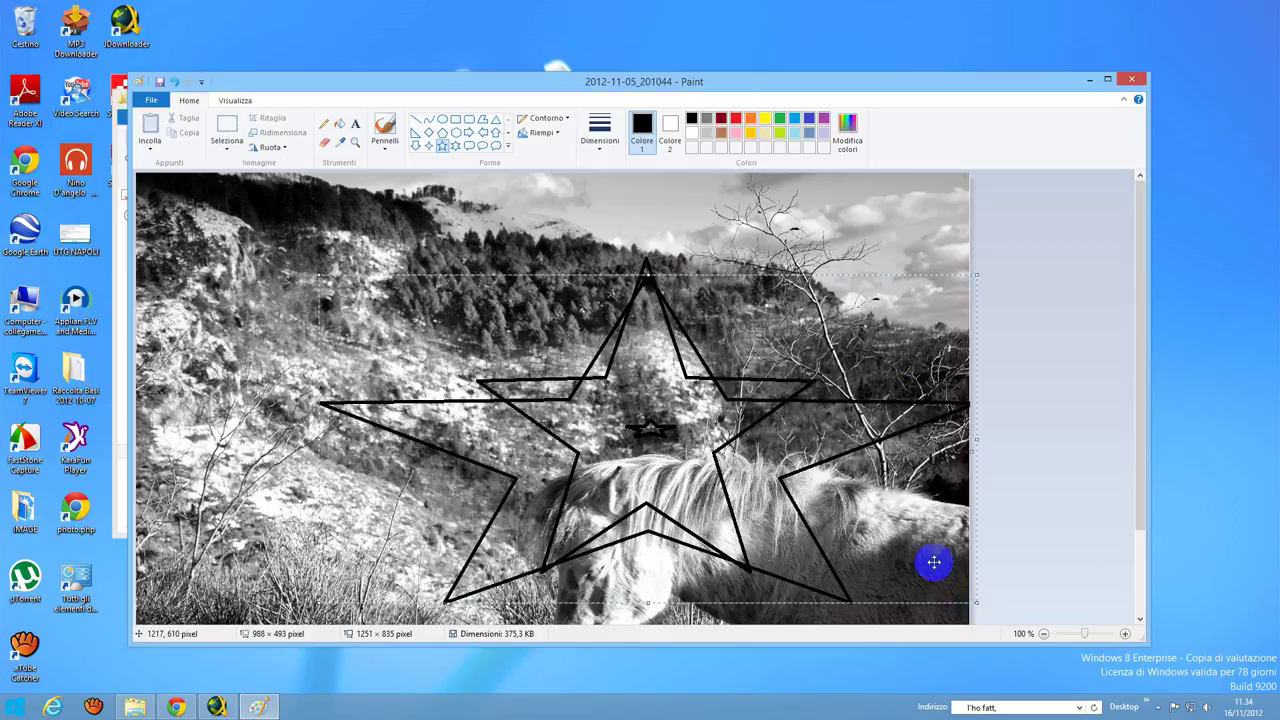
left_click(822, 258)
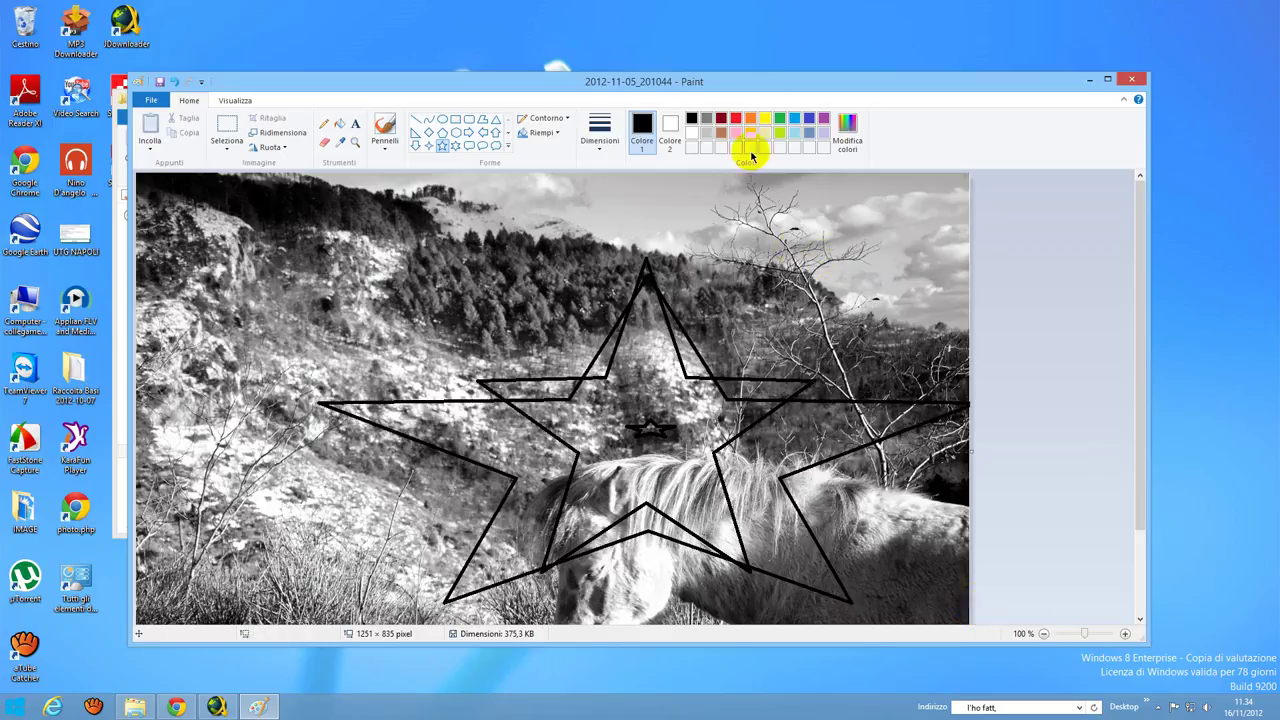
- Close the photo without saving the stars, and open 2012-11-05_201434 from BELLE FOTO in Paint
left_click(1135, 81)
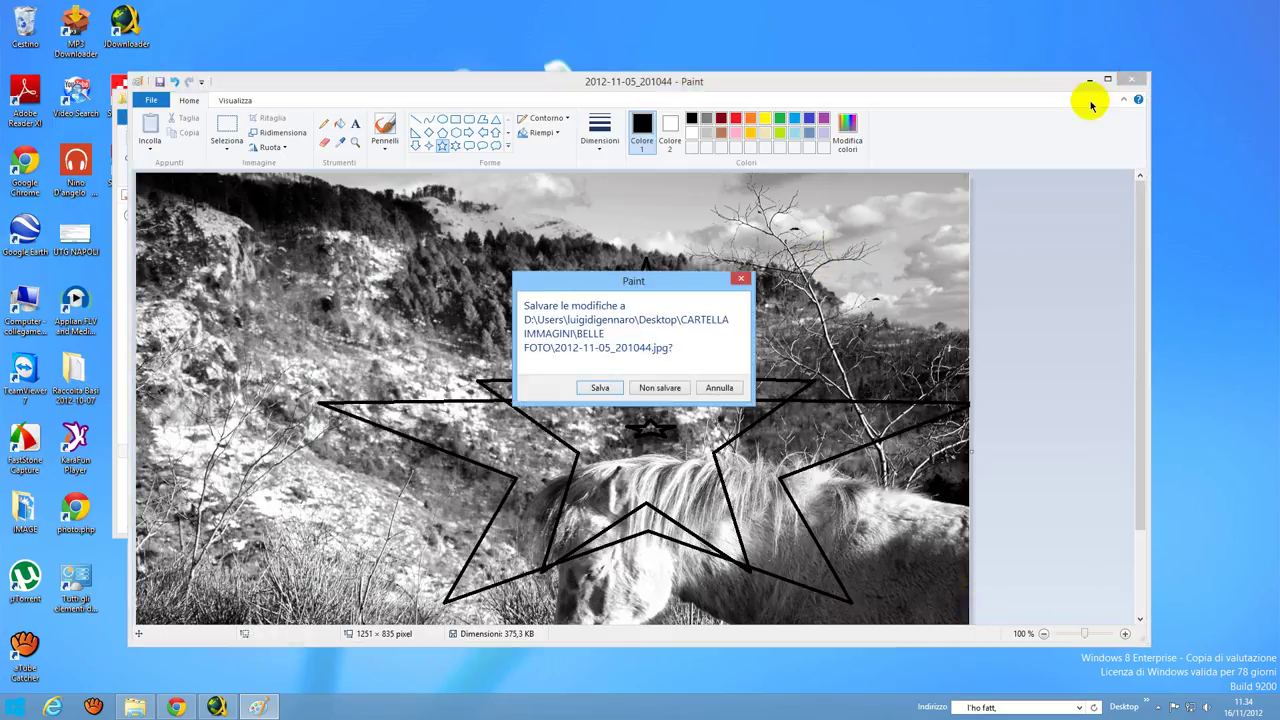
left_click(662, 389)
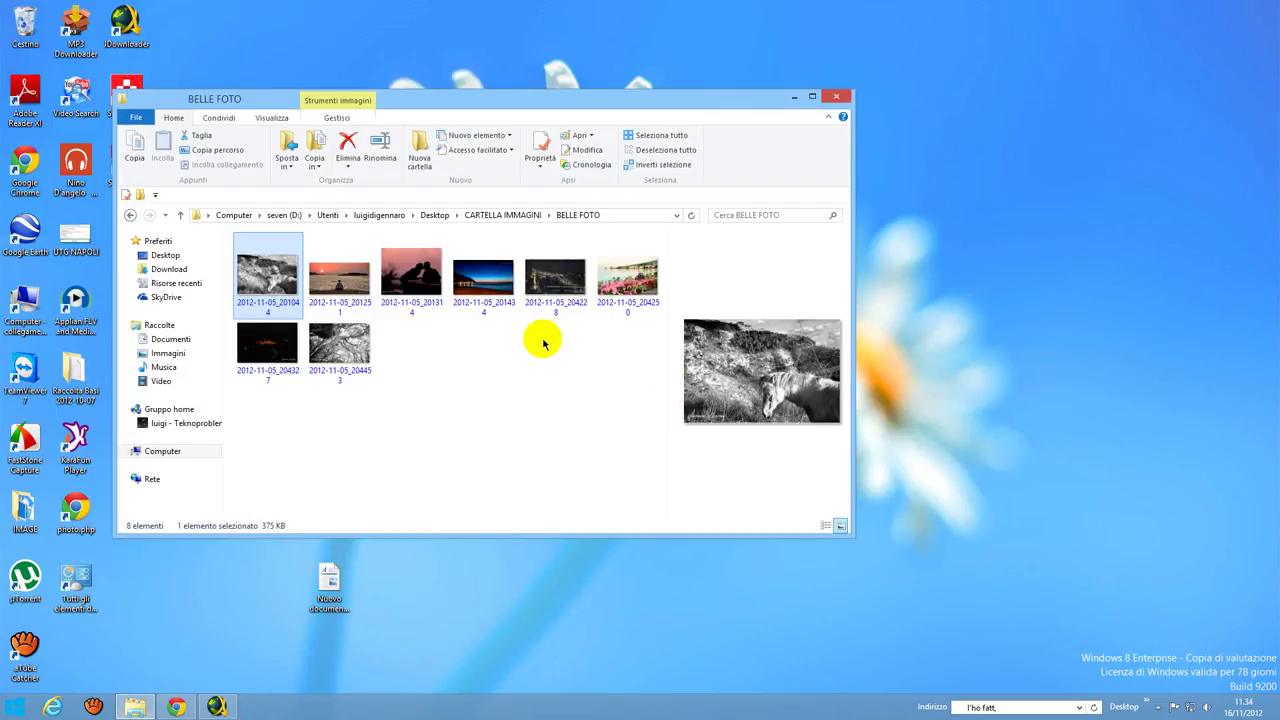
double_click(476, 272)
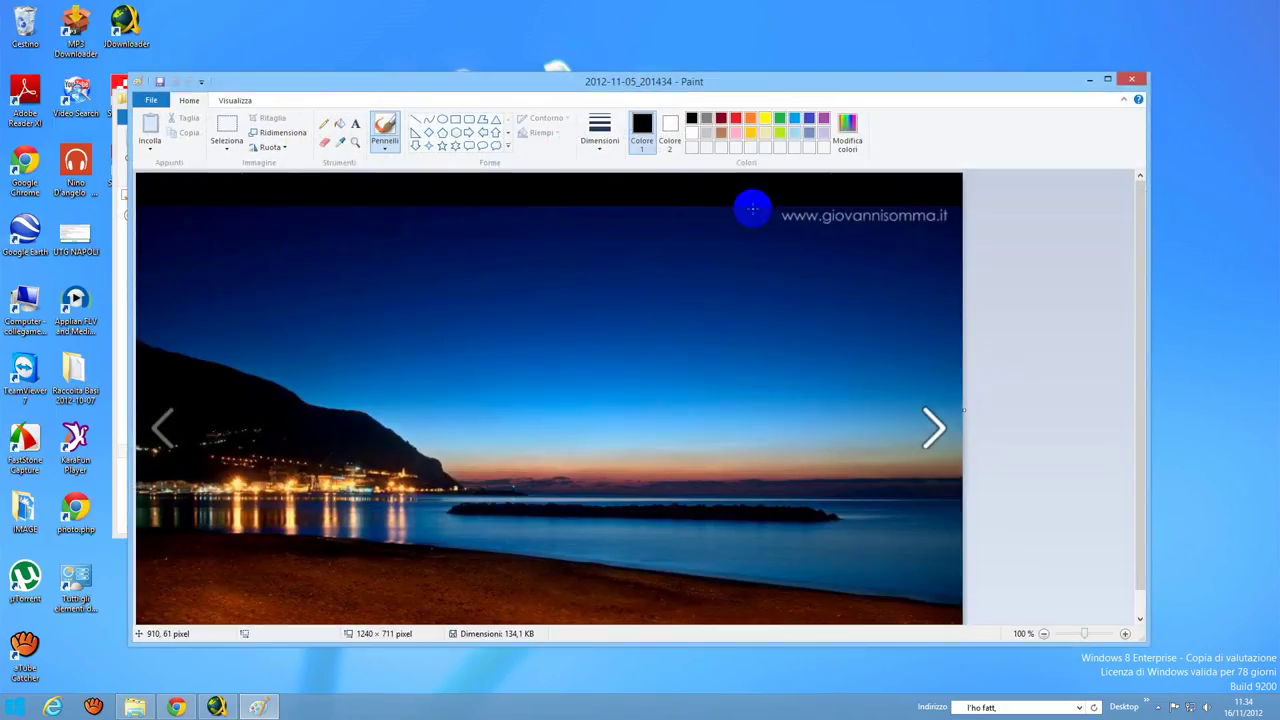
mouse_move(756, 209)
left_mouse_down()
mouse_move(914, 229)
mouse_move(951, 221)
left_mouse_up()
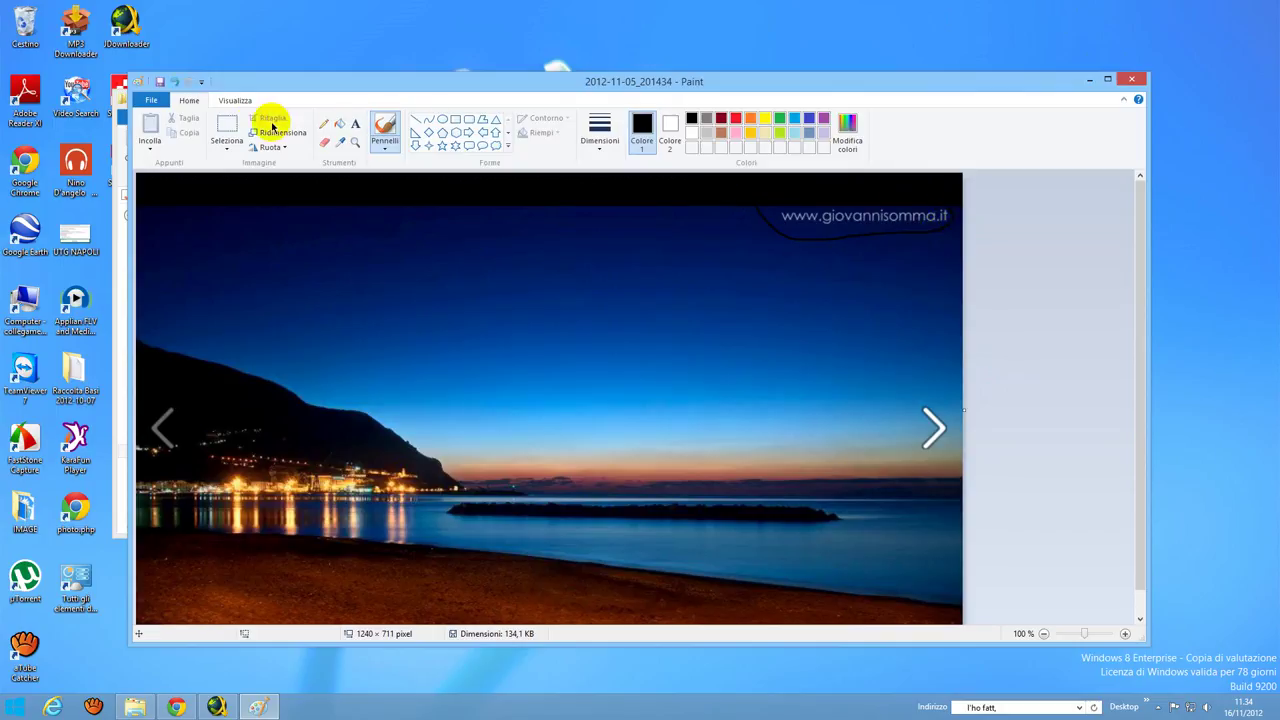
left_click(223, 146)
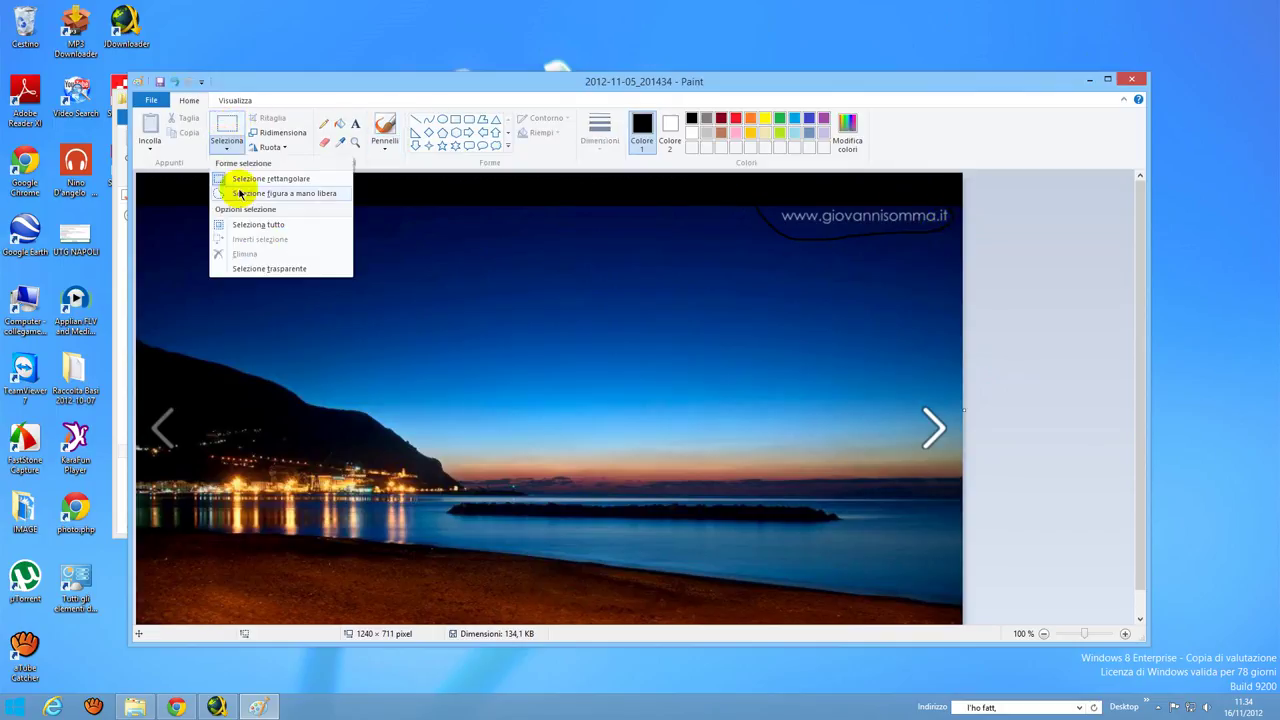
left_click(763, 207)
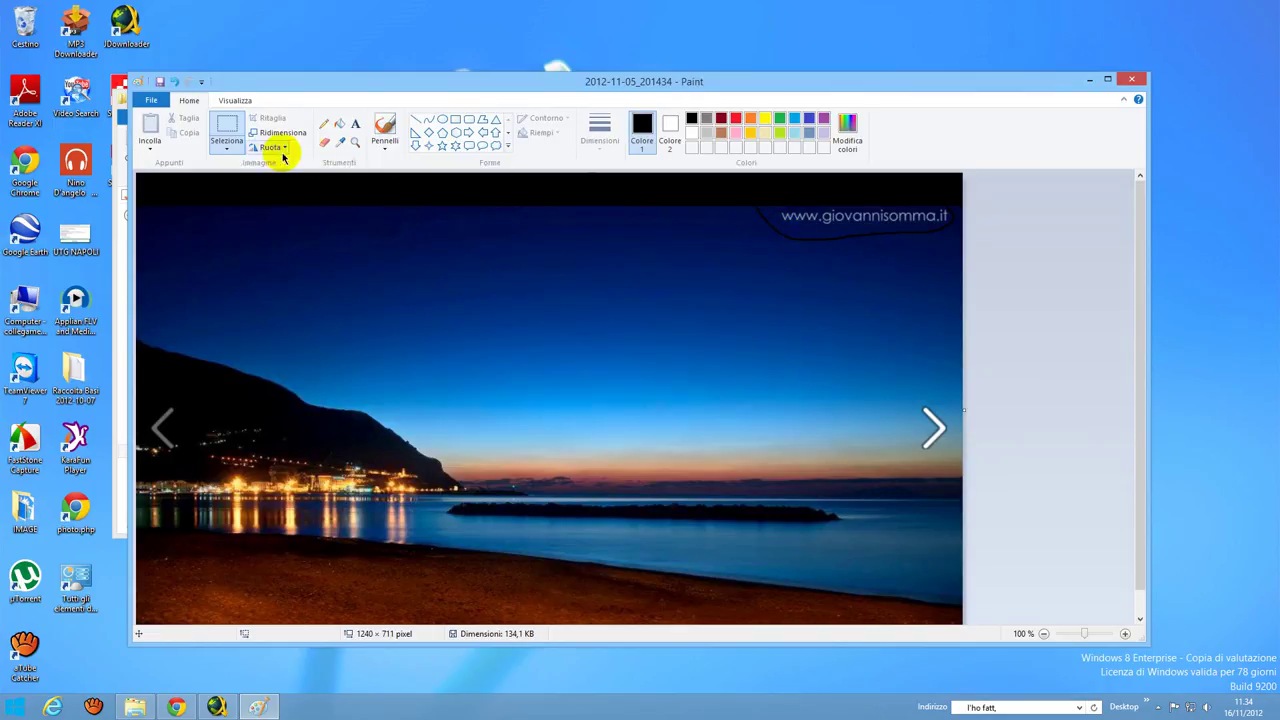
left_click(225, 140)
left_click(250, 181)
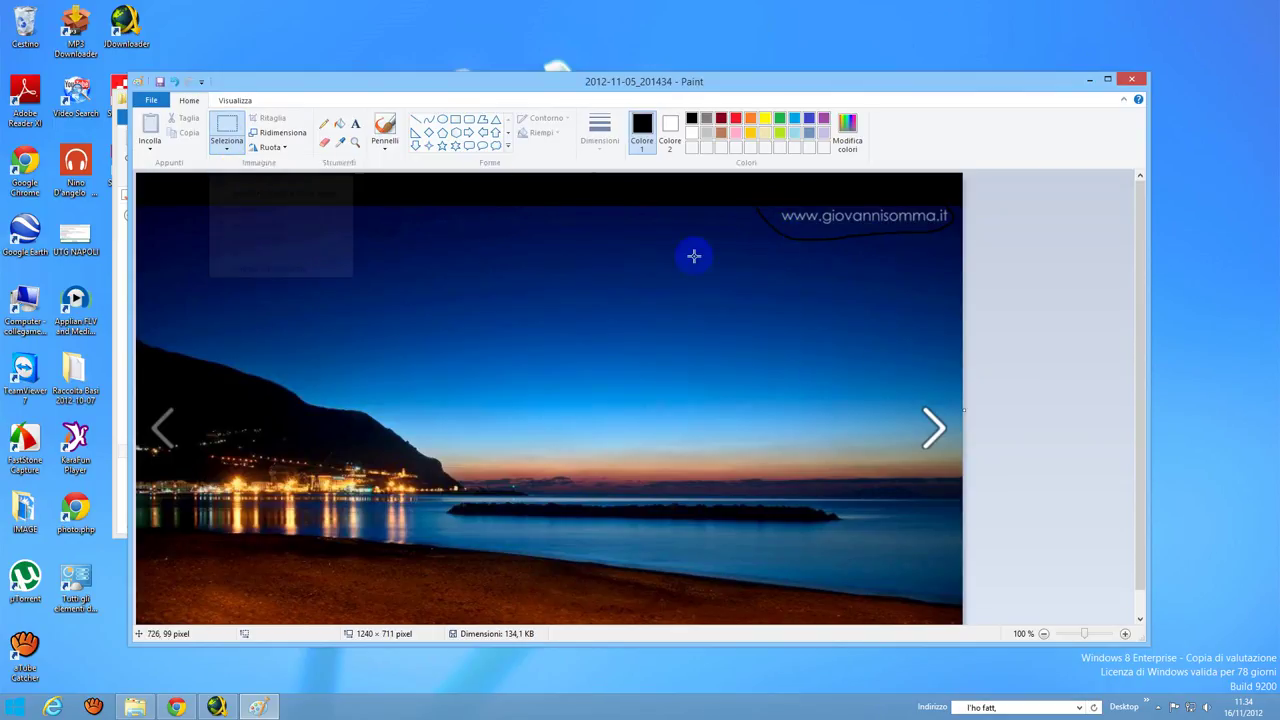
left_click_drag(777, 203, 955, 237)
key("Delete")
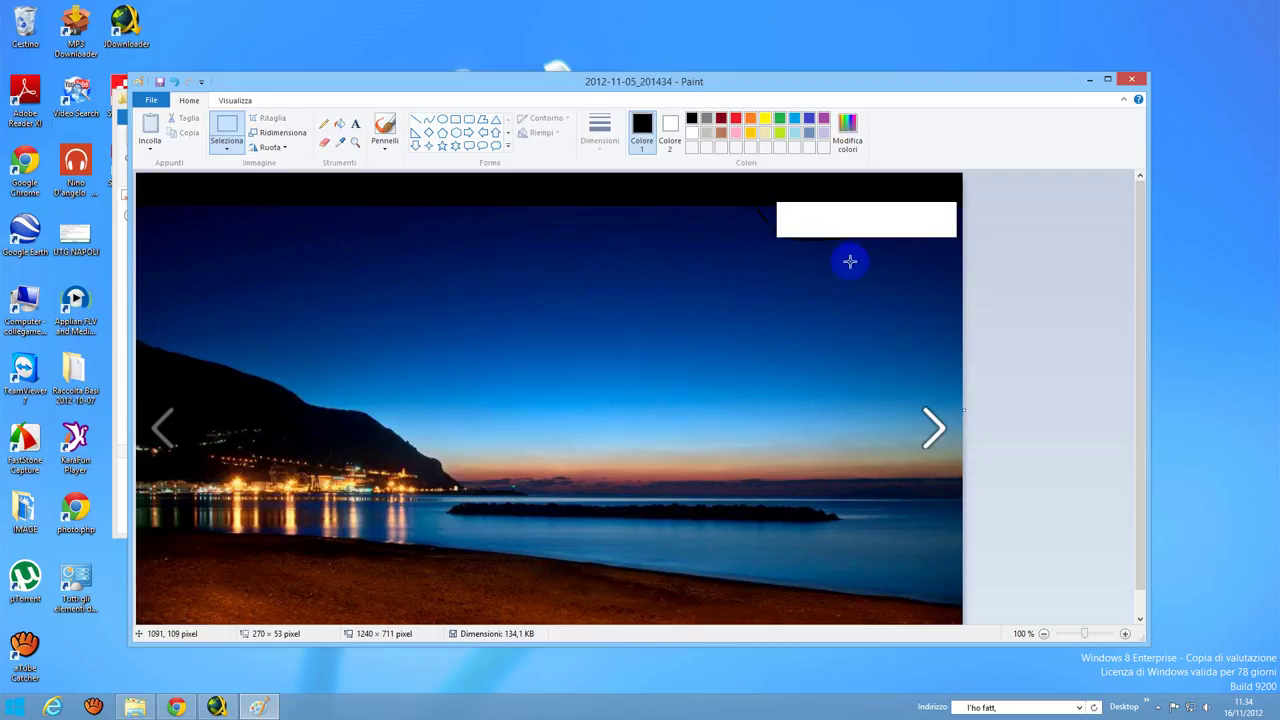
left_click(800, 217)
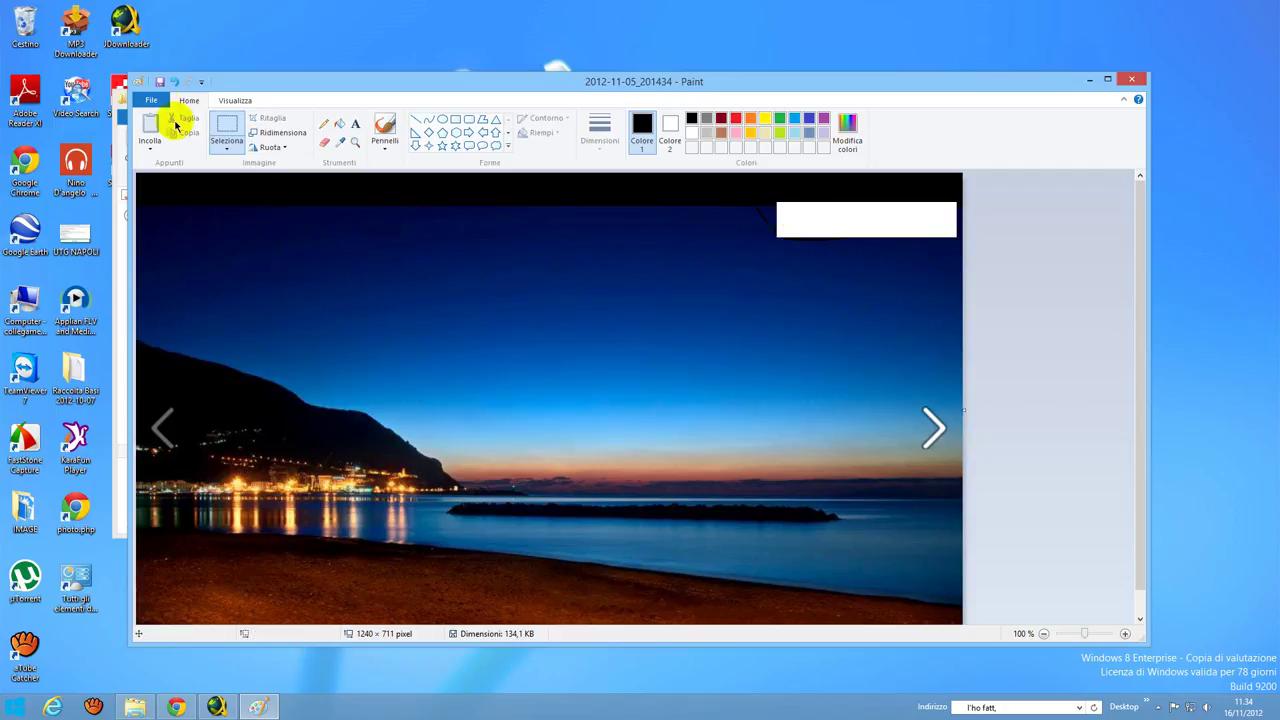
- Save the edited photo 2012-11-05_201434, and close both Paint and the BELLE FOTO folder
left_click(157, 84)
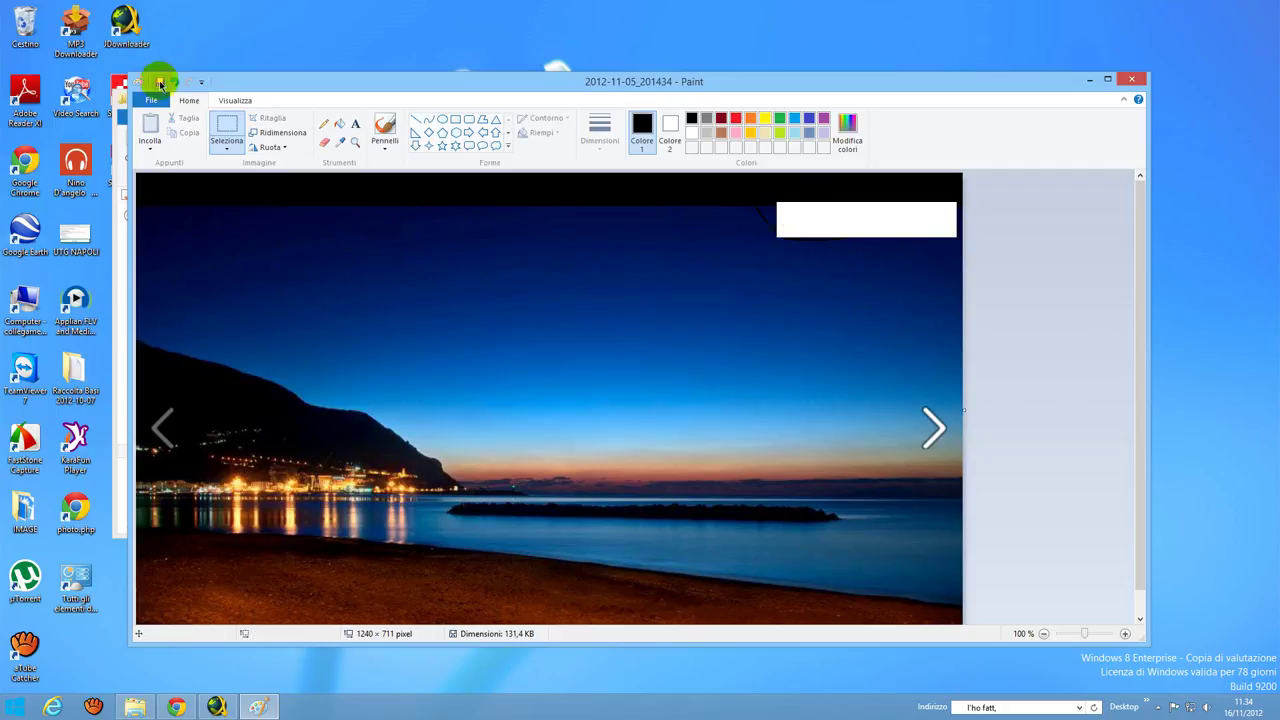
left_click(1128, 80)
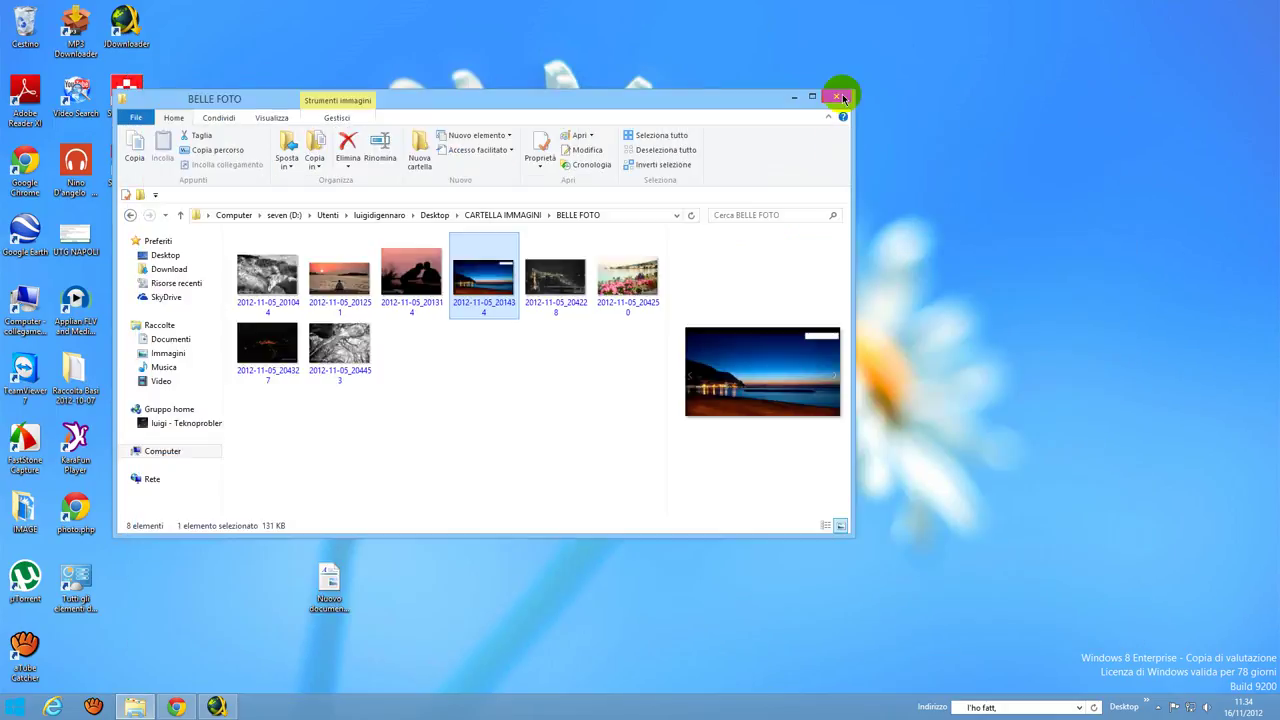
left_click(840, 98)
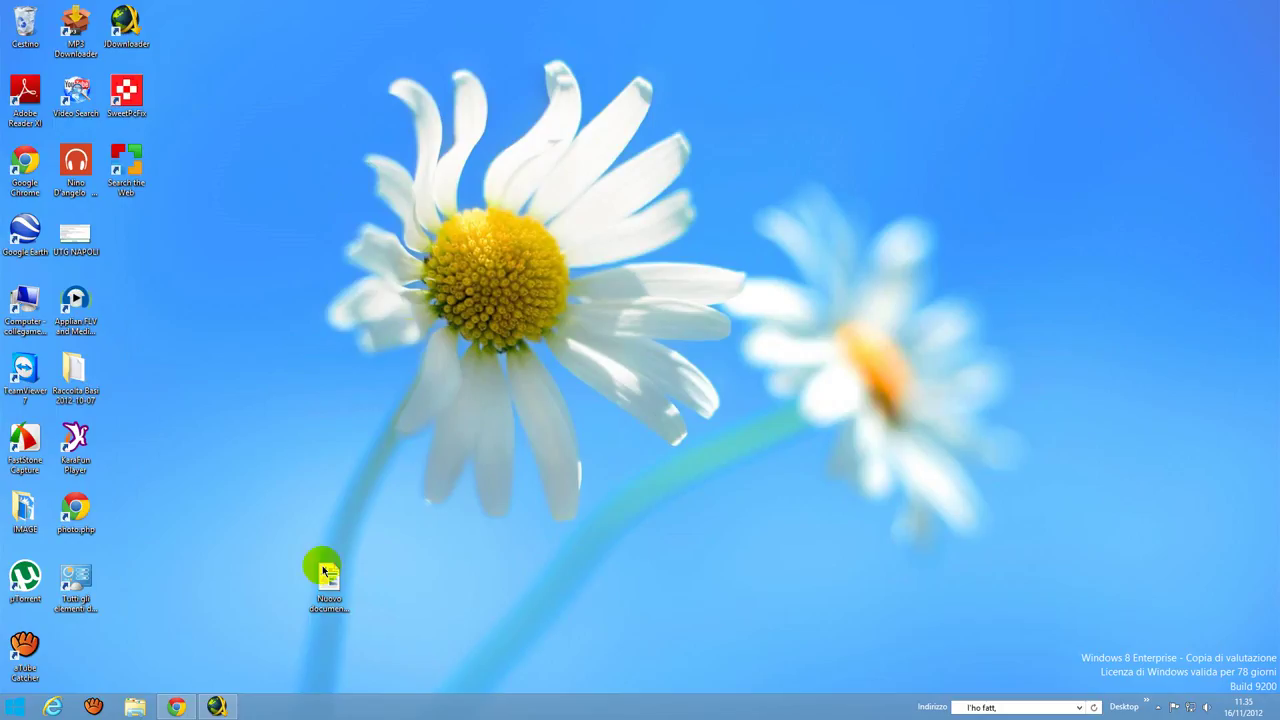
- Open the desktop's Nuovo documento RTF in WordPad and try to insert a new Adobe Acrobat Document object
double_click(329, 610)
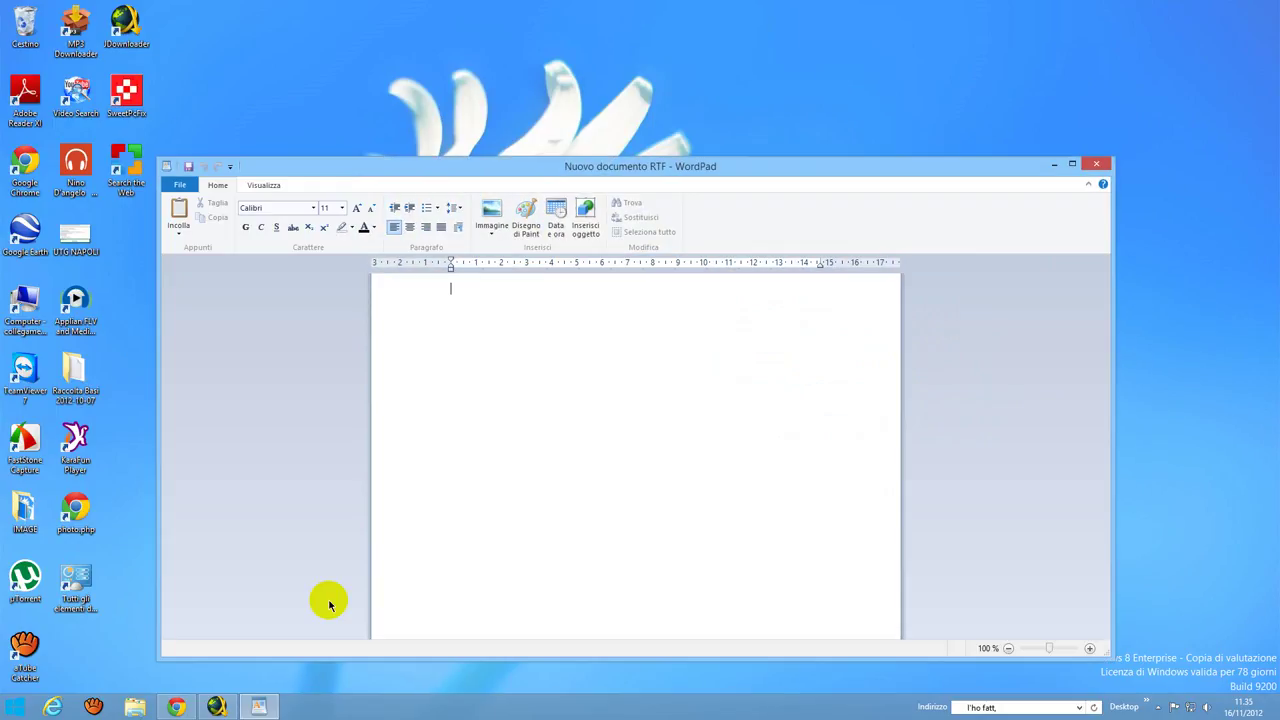
left_click(584, 213)
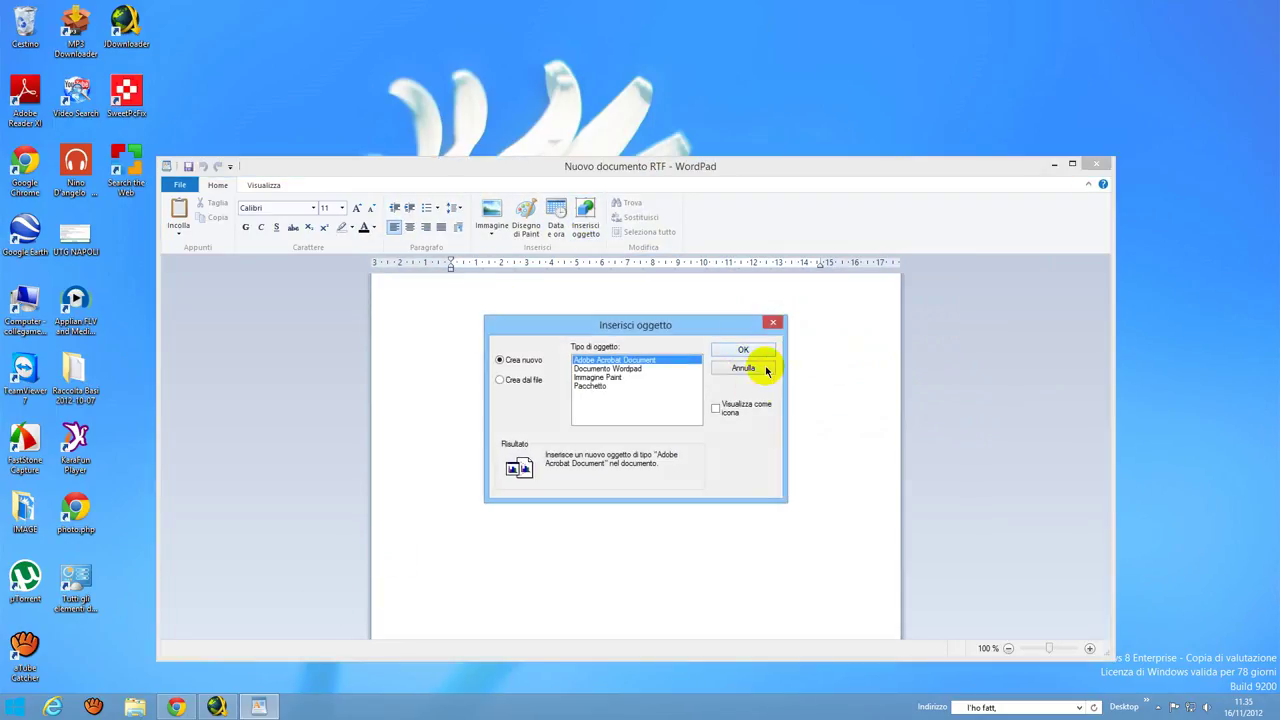
left_click(752, 347)
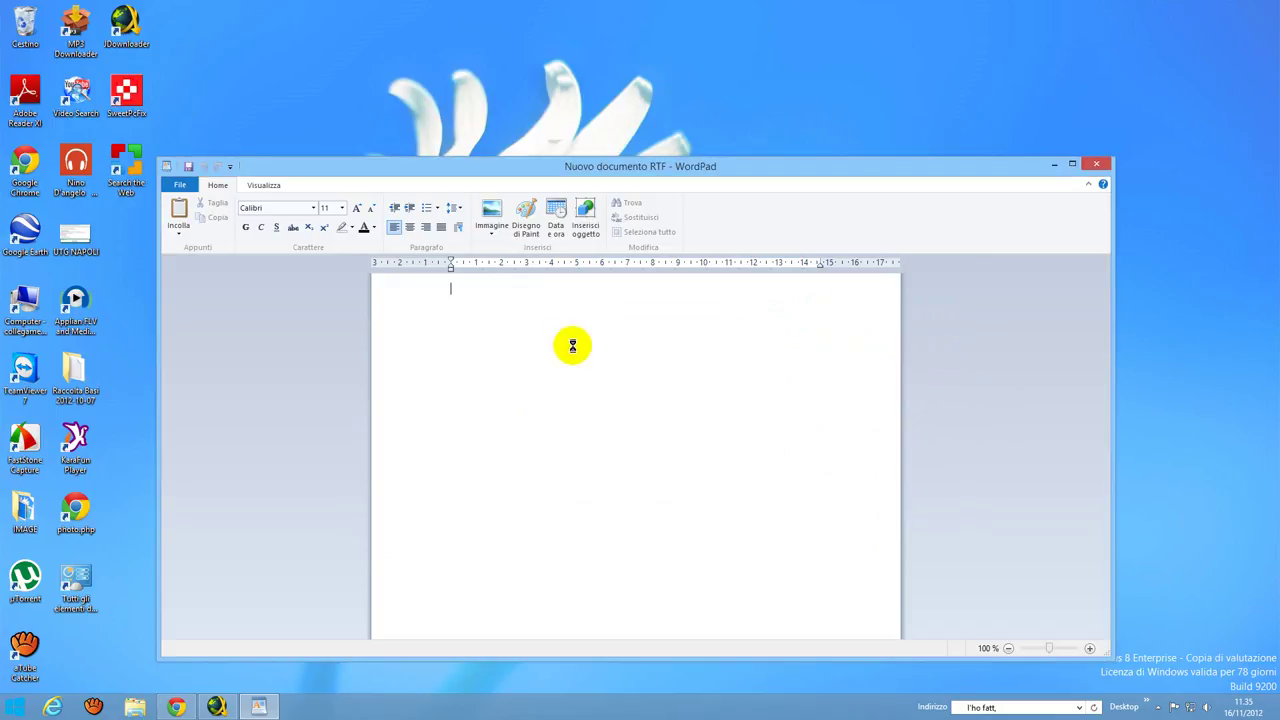
double_click(350, 305)
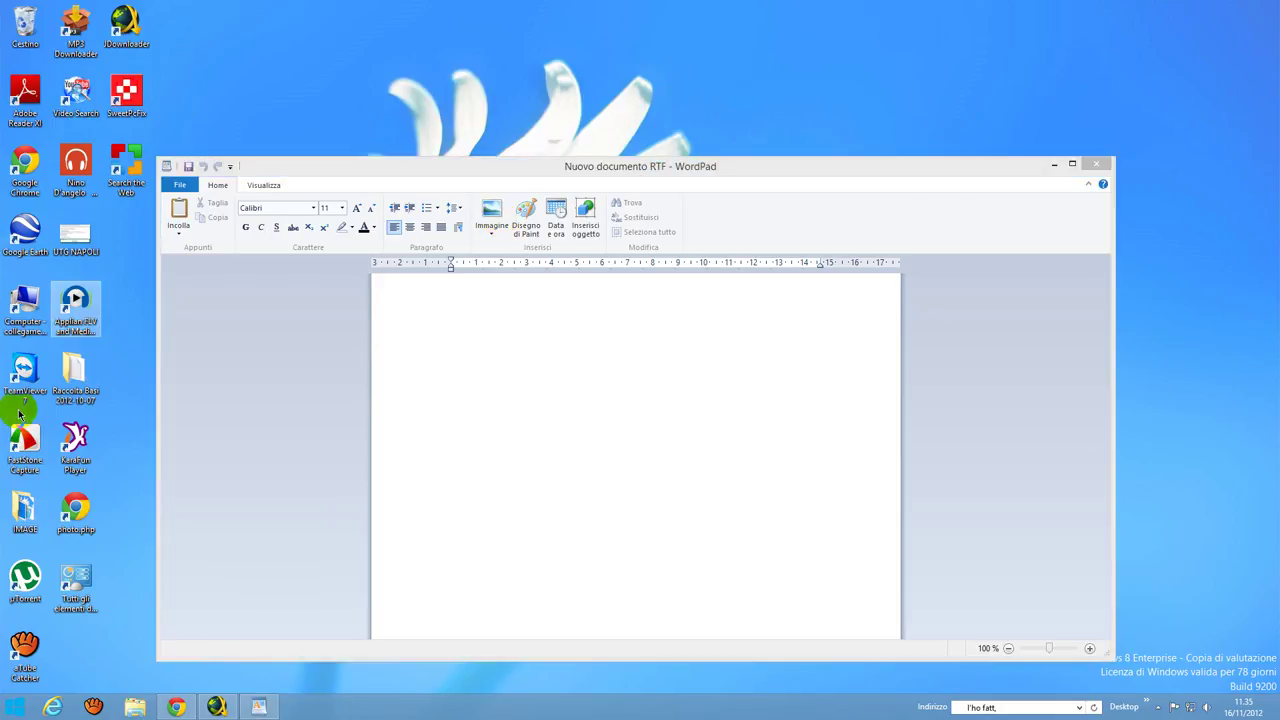
left_click(14, 707)
left_click(514, 334)
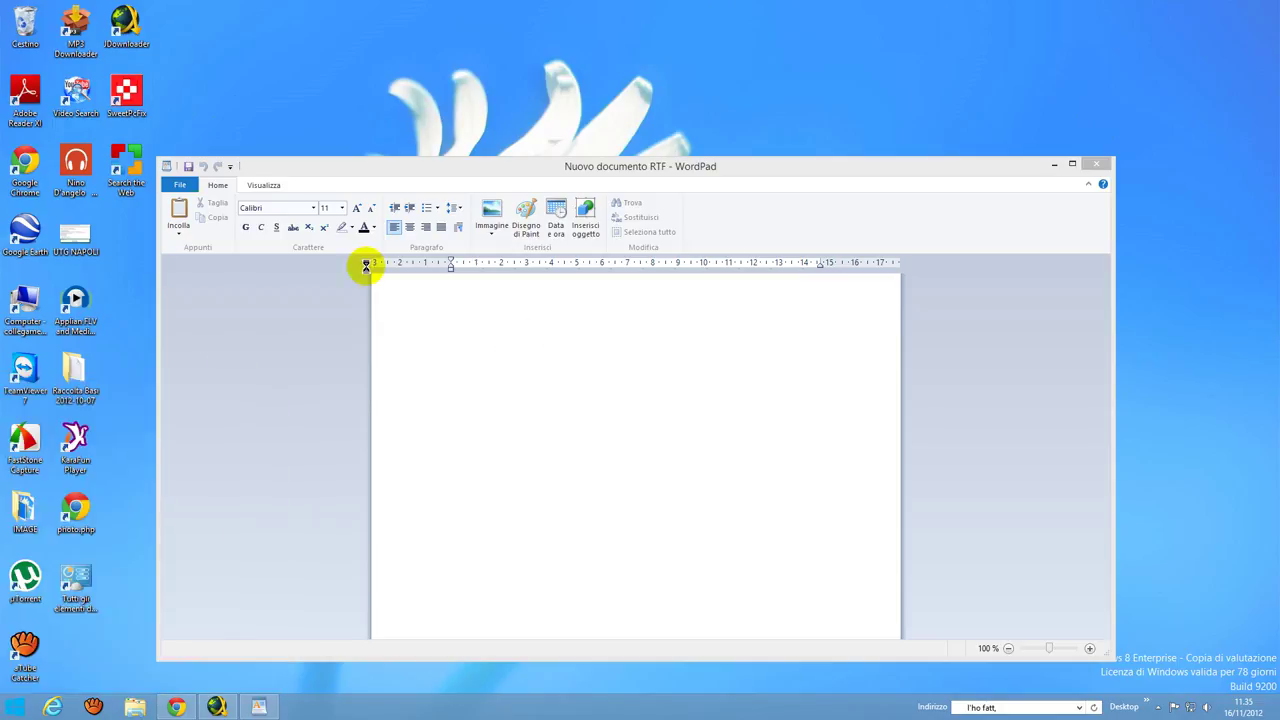
- End the Adobe Acrobat Update Service and WordPad tasks in Task Manager, and close Task Manager
right_click(356, 704)
left_click(418, 655)
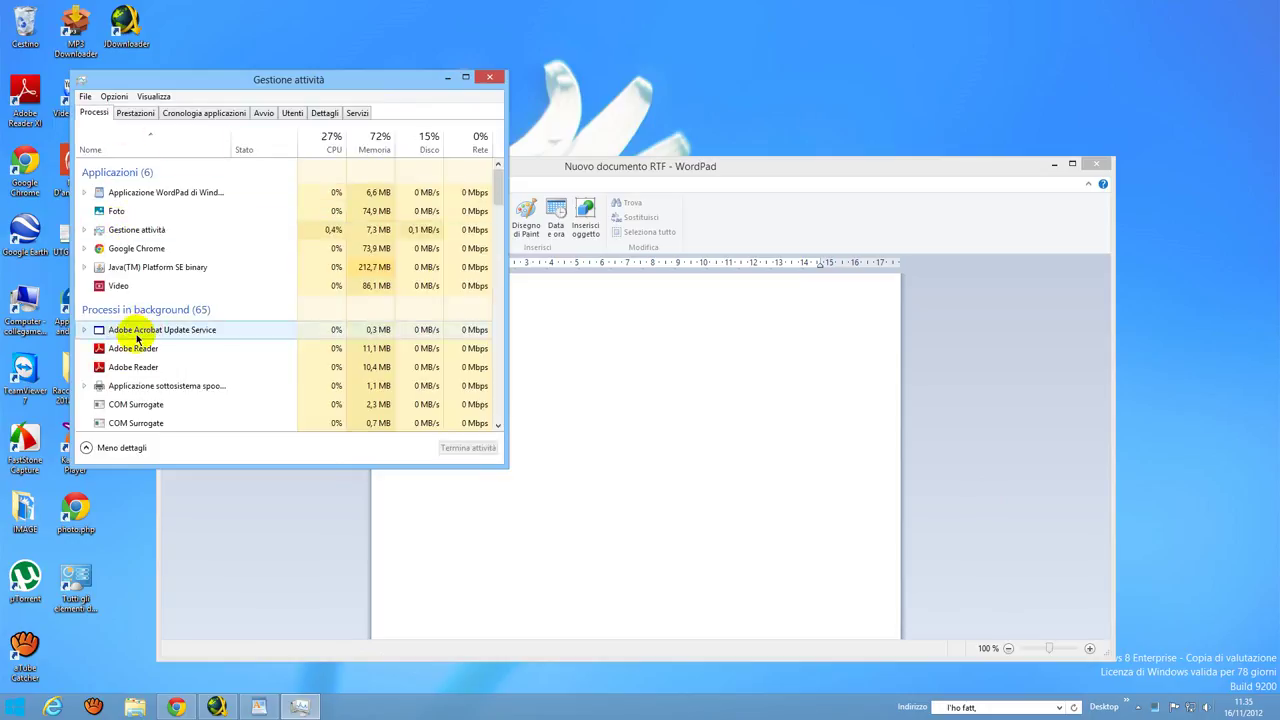
left_click(137, 336)
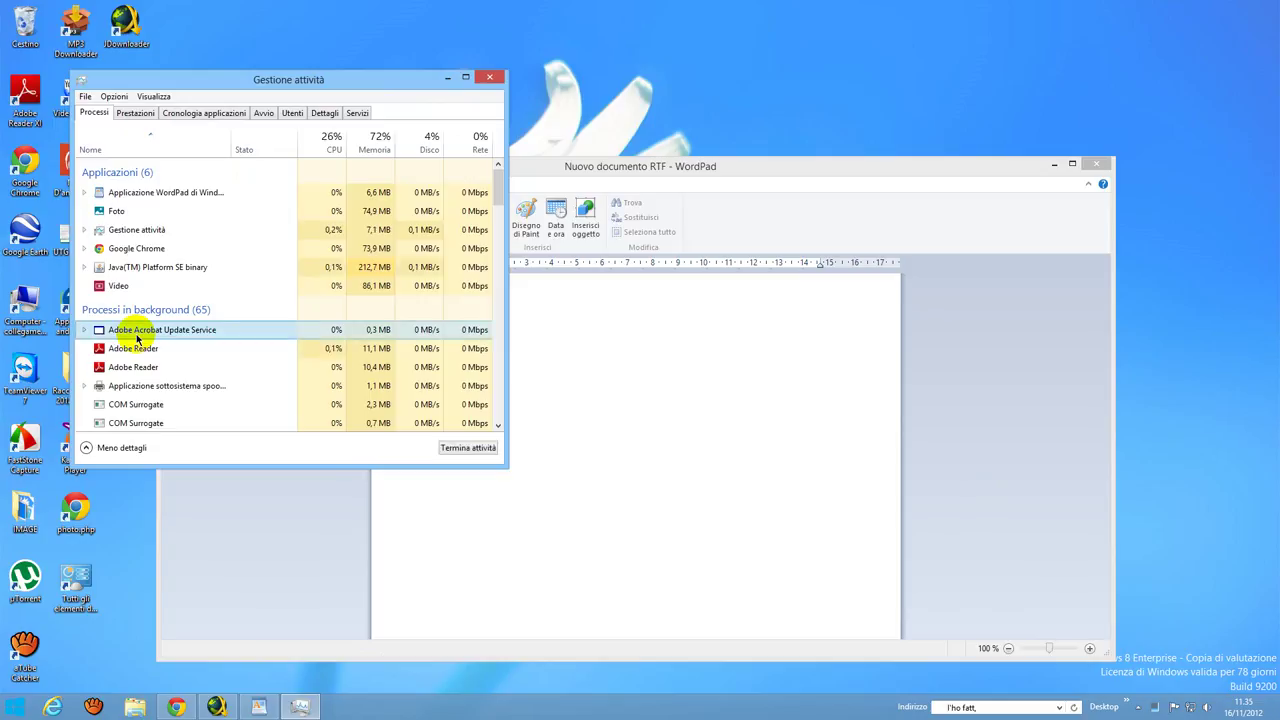
left_click(478, 449)
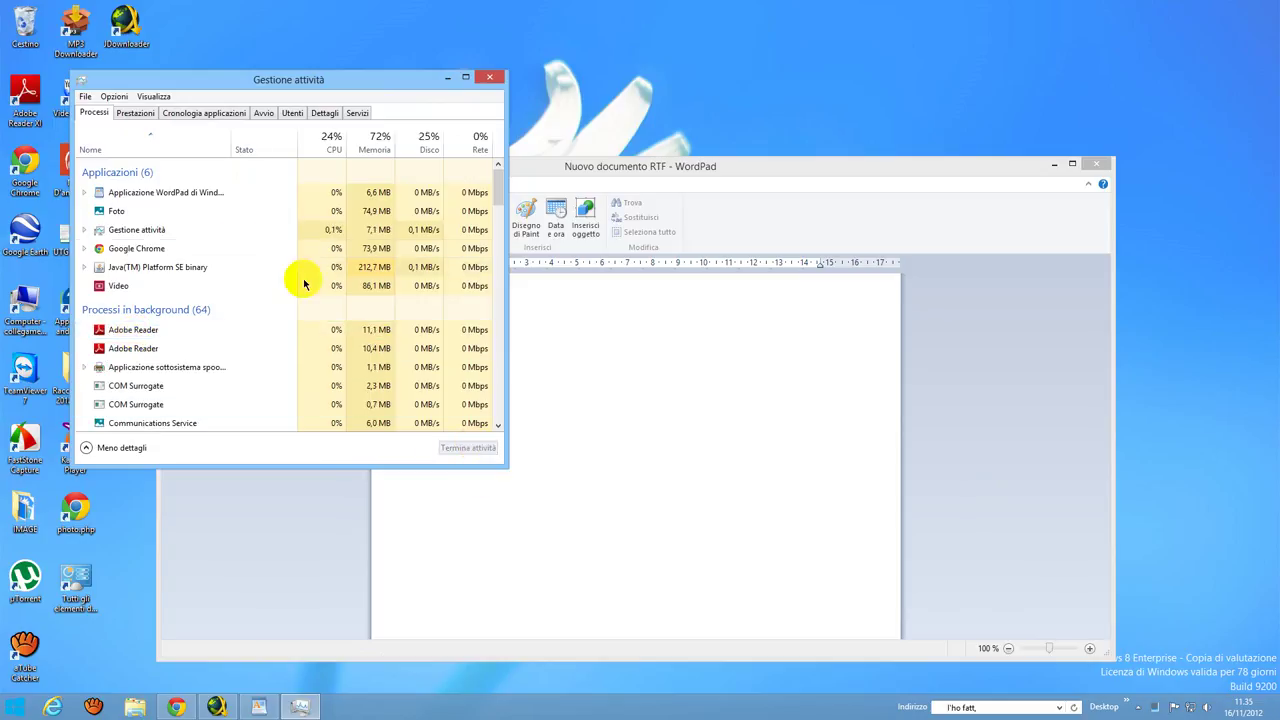
left_click(176, 192)
left_click(466, 447)
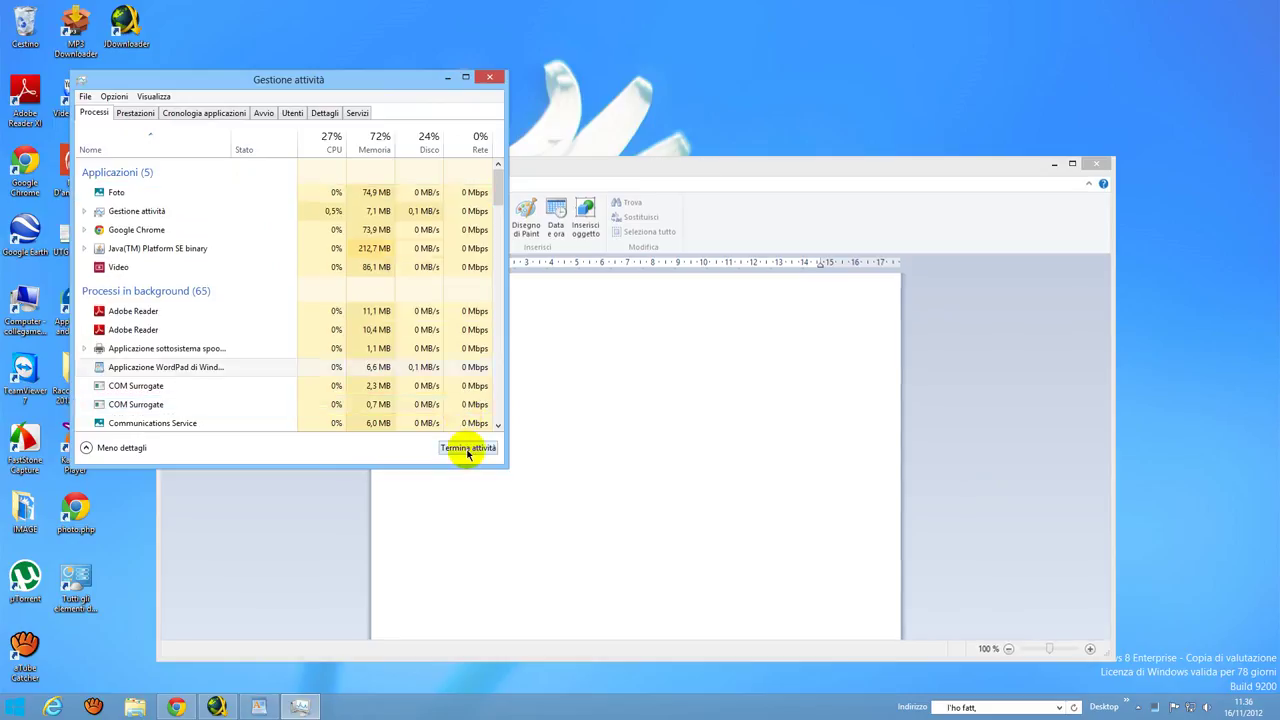
left_click(488, 76)
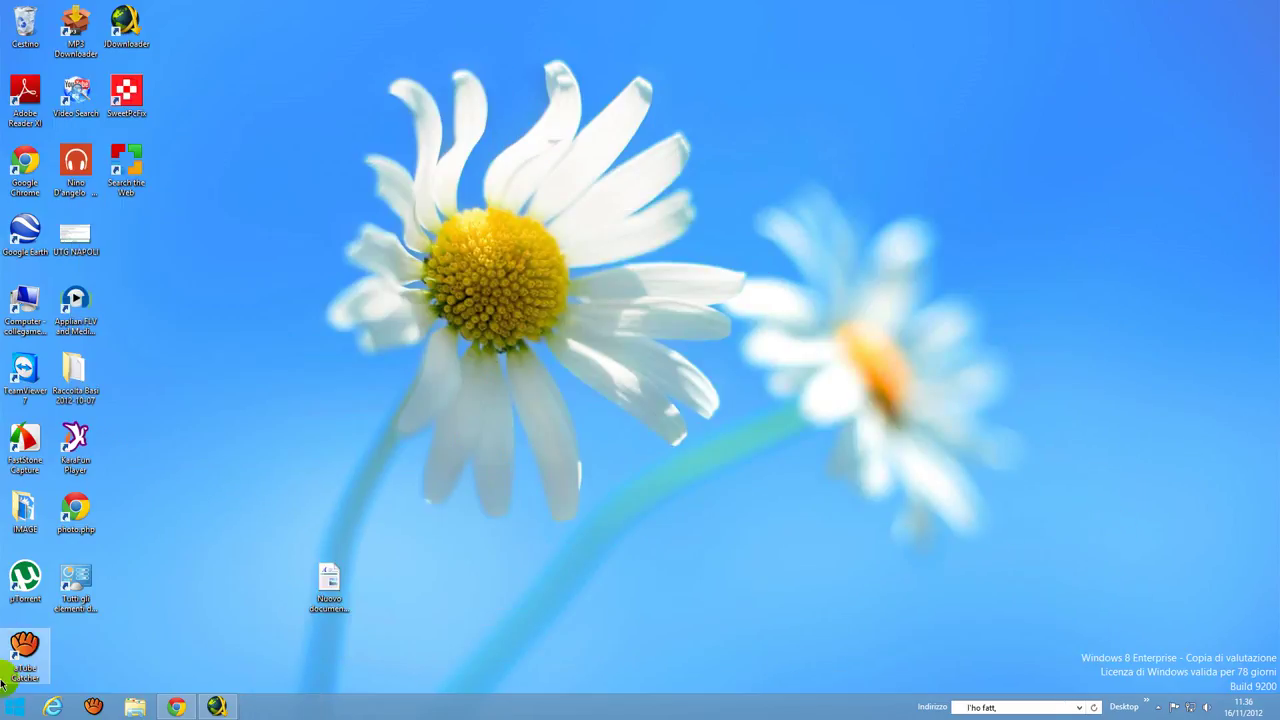
- Switch to the Windows 8 Start screen and open the travel app from its red-roofed city photo tile
left_click(14, 710)
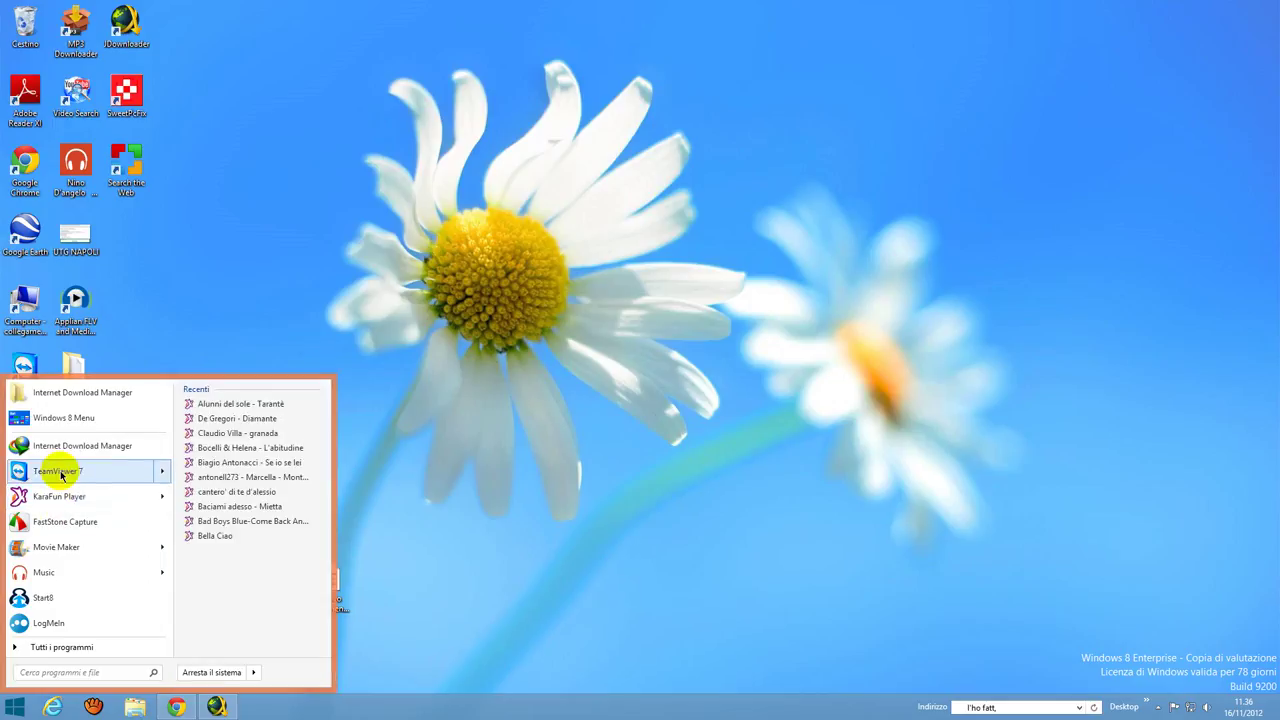
mouse_move(55, 508)
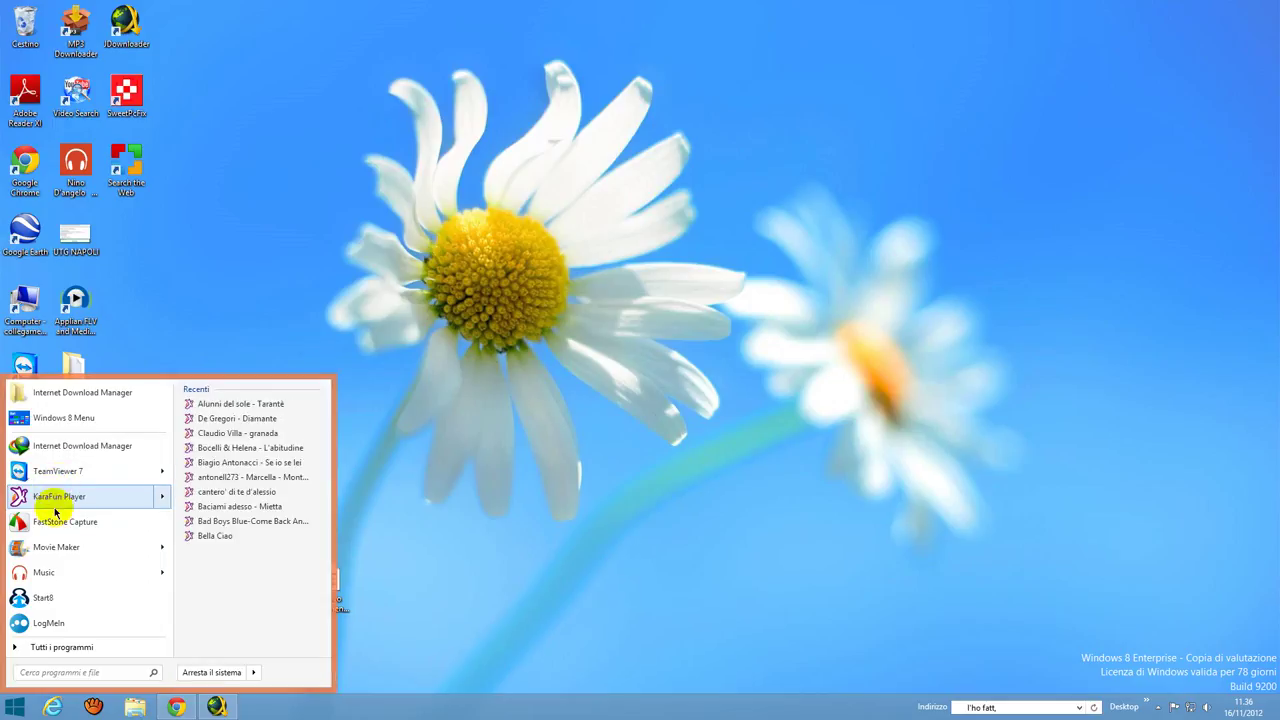
left_click(62, 418)
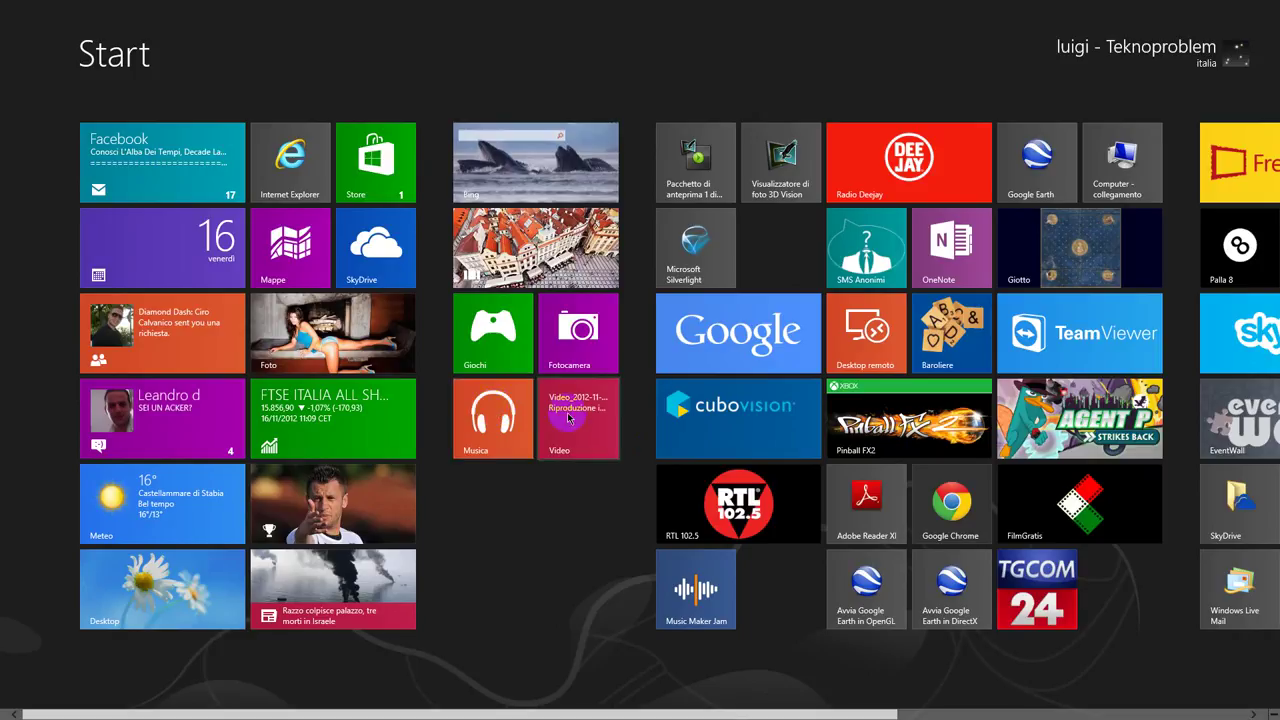
left_click(561, 263)
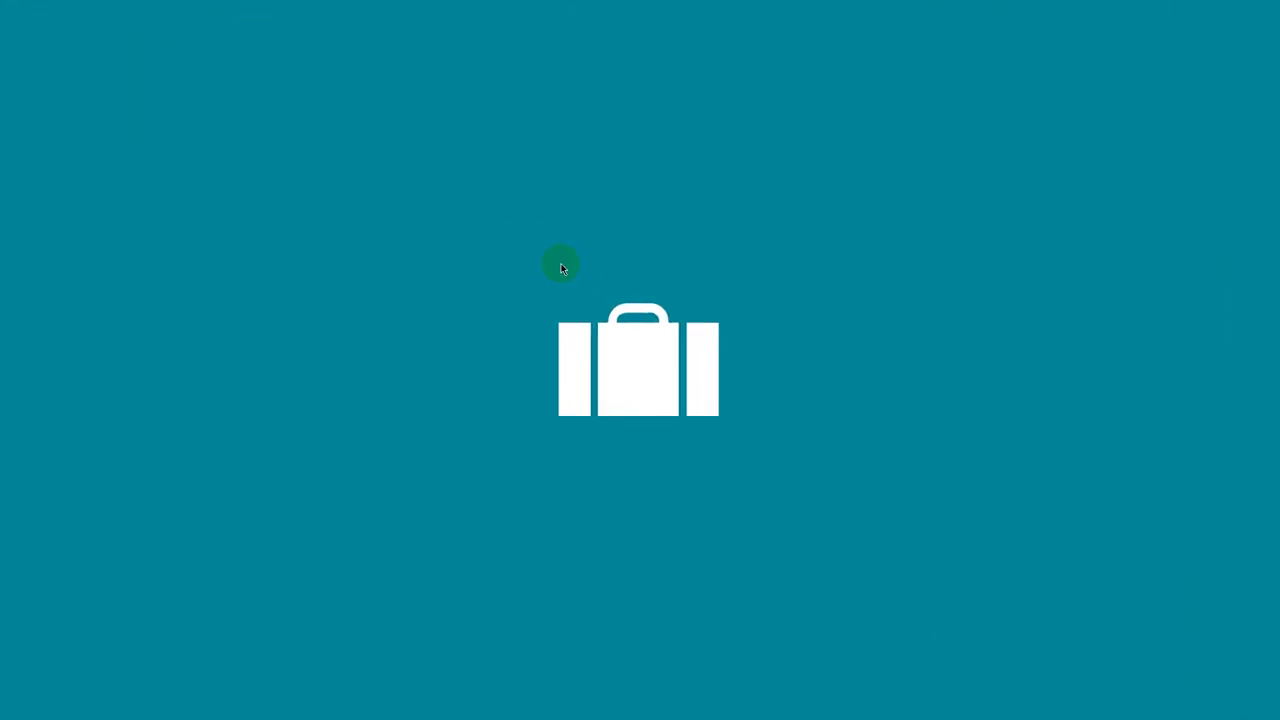